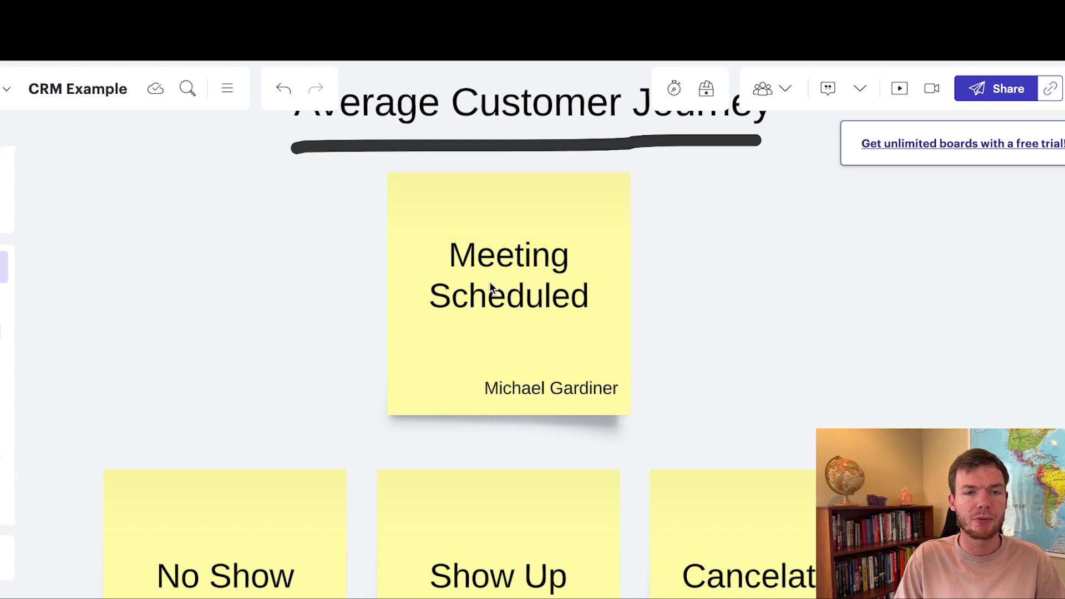
- Review the Average Customer Journey notes from Meeting Scheduled down to the follow-up, Ghosted and Dead / Do Not Contact stages
scroll(489, 284, "down", 4)
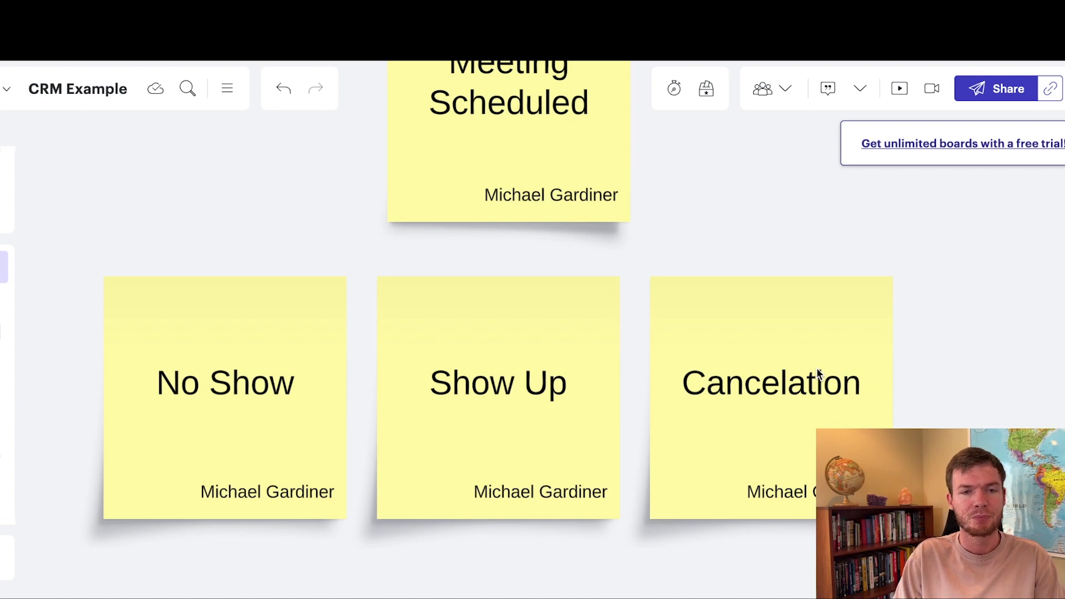
scroll(482, 295, "down", 5)
scroll(482, 294, "down", 1)
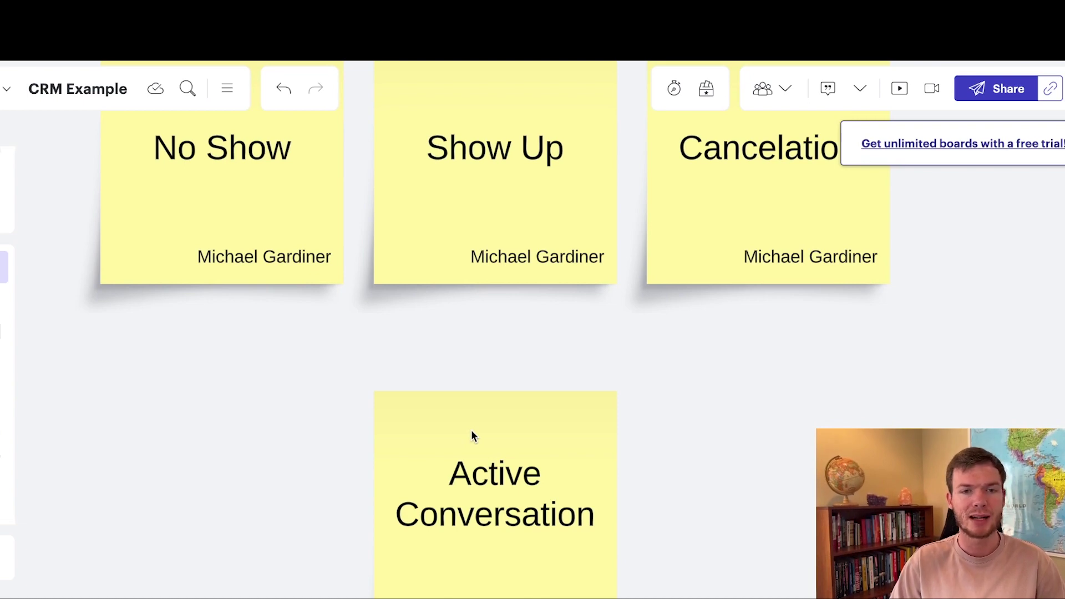
scroll(471, 430, "down", 10)
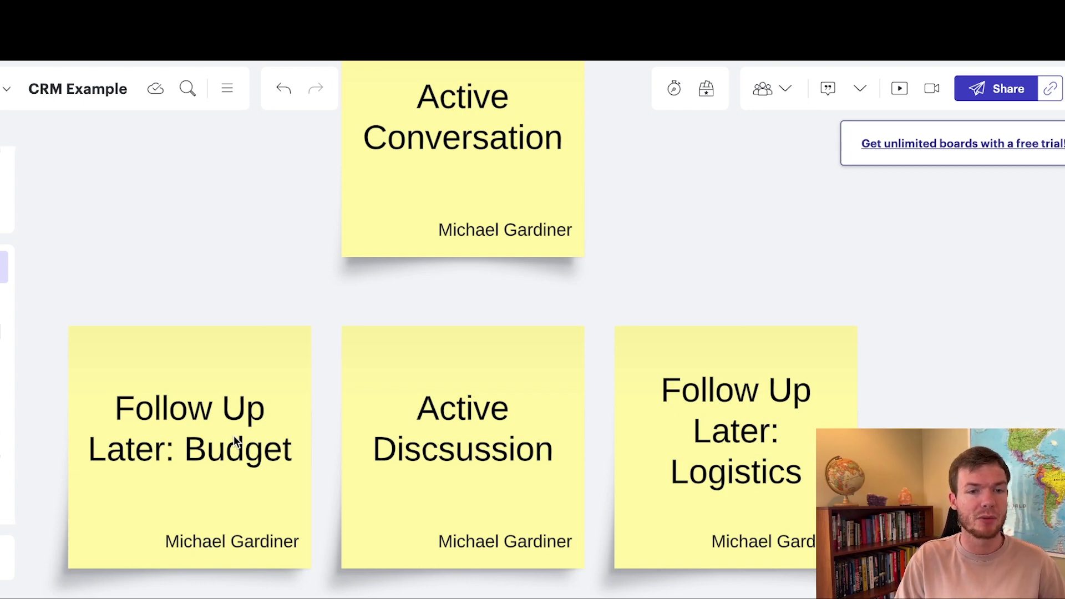
scroll(235, 440, "down", 5)
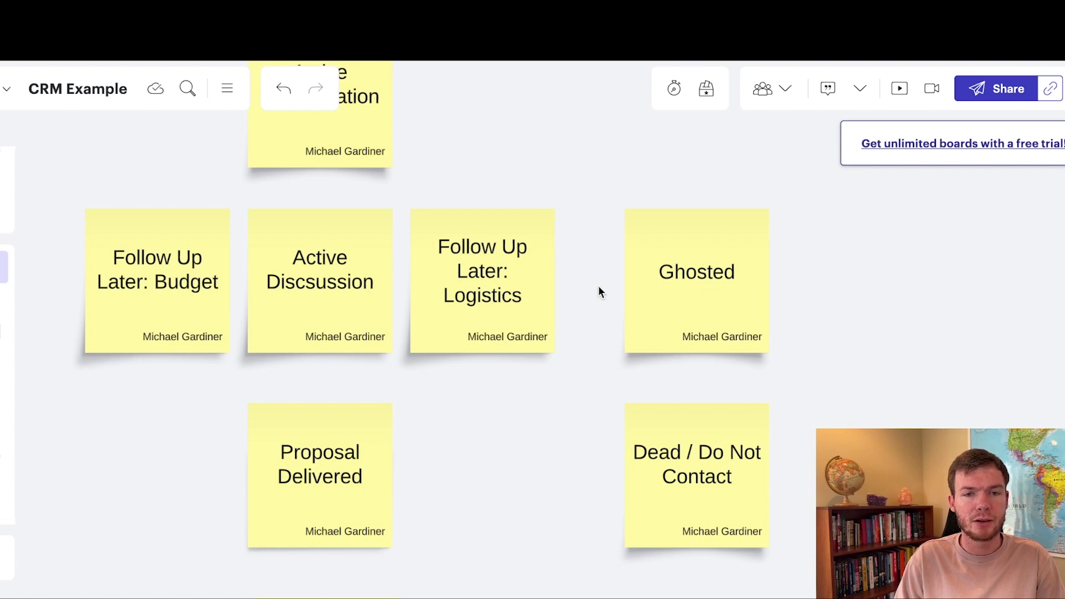
left_click(677, 281)
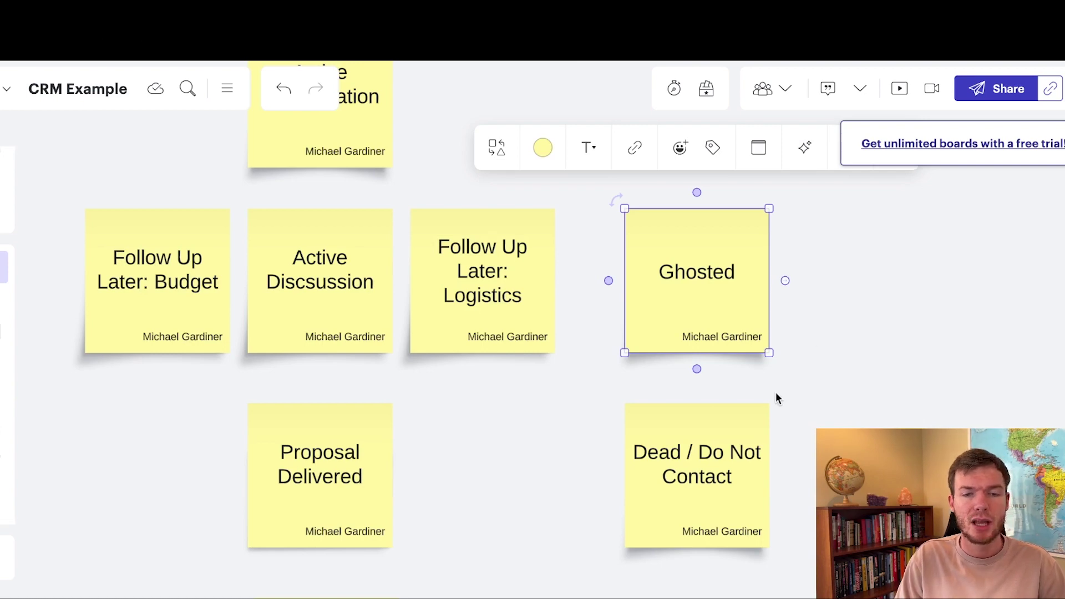
left_click(738, 489)
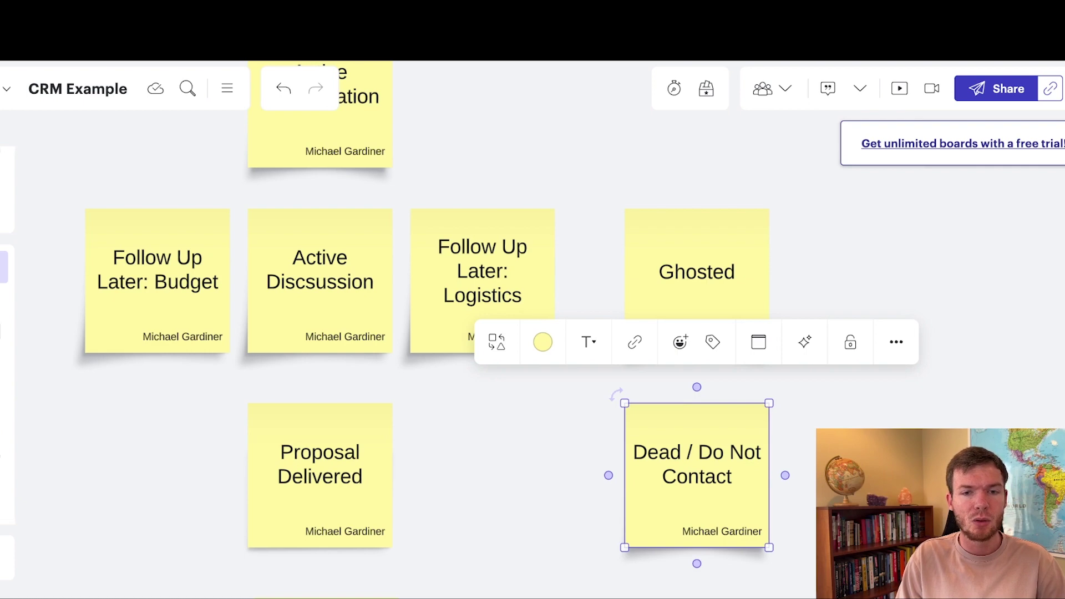
key("Escape")
scroll(598, 361, "left", 3)
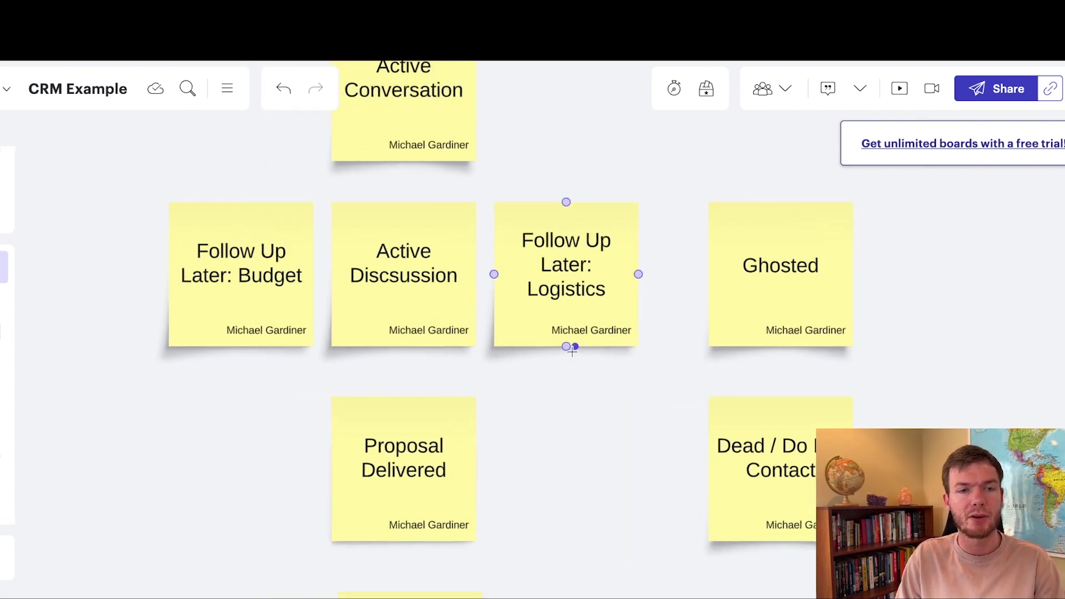
- Review the closing journey stages from Proposal Delivered through Won - Upselling, and the overview of the whole journey
scroll(572, 350, "left", 5)
scroll(542, 321, "down", 2)
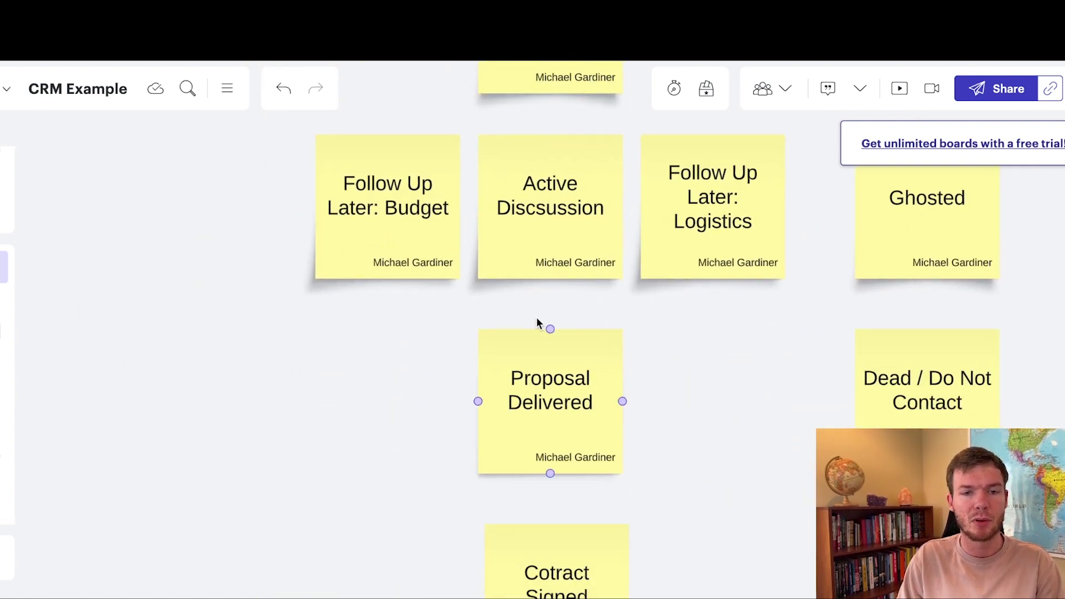
scroll(610, 387, "up", 3)
scroll(592, 386, "down", 3)
scroll(592, 386, "left", 2)
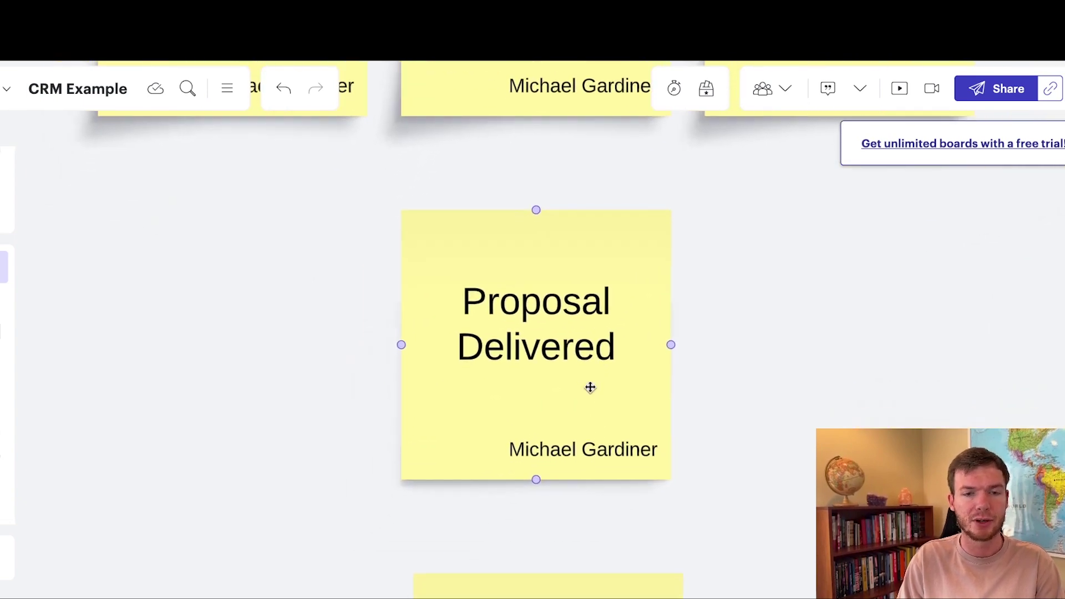
scroll(590, 387, "down", 5)
scroll(590, 387, "down", 6)
scroll(590, 387, "down", 2)
scroll(589, 387, "up", 1)
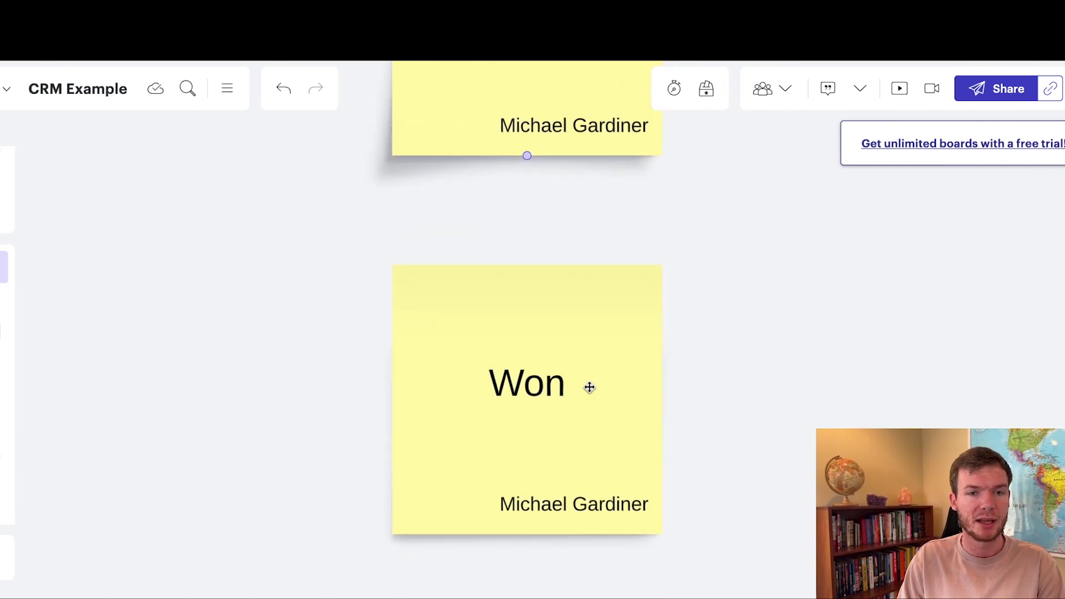
left_click(552, 385)
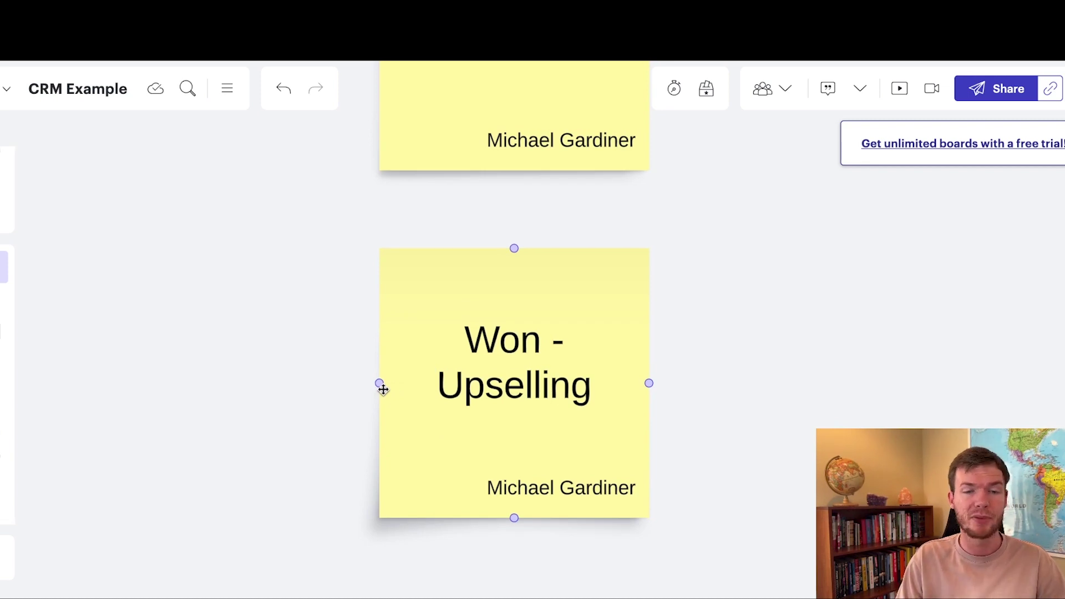
scroll(383, 389, "down", 10)
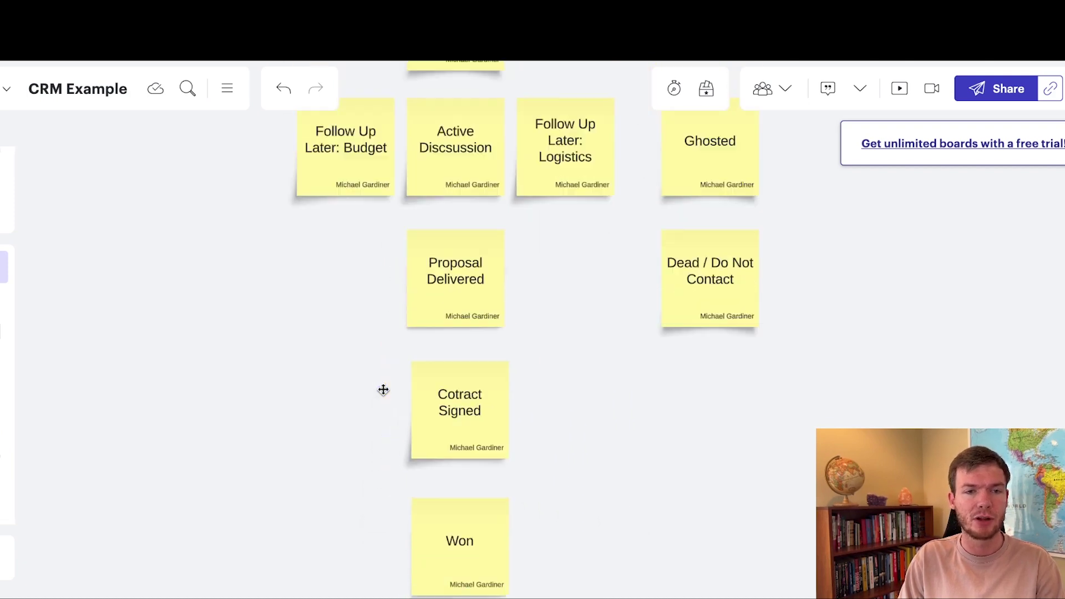
scroll(578, 229, "down", 10)
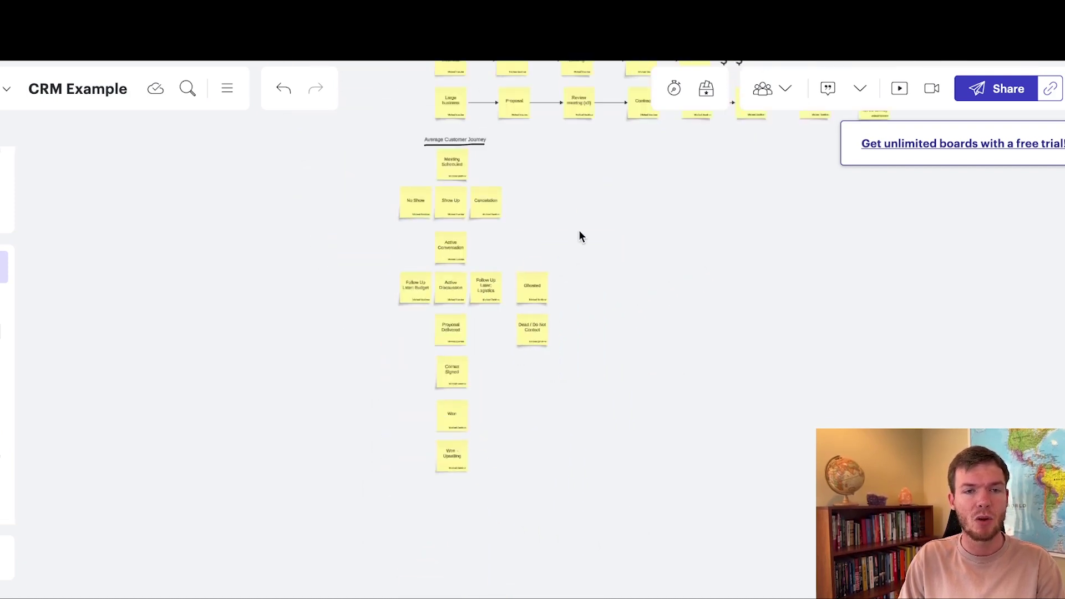
scroll(580, 235, "up", 8)
scroll(580, 288, "down", 1)
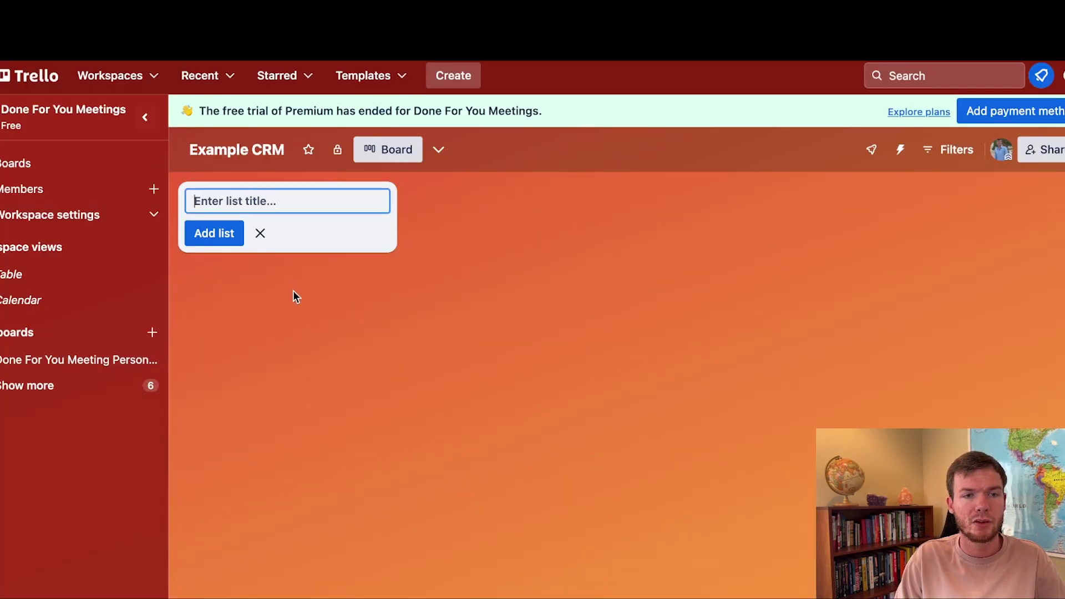
- Add a list titled "Meeting Scheduled:" to the empty Example CRM board
left_click(260, 234)
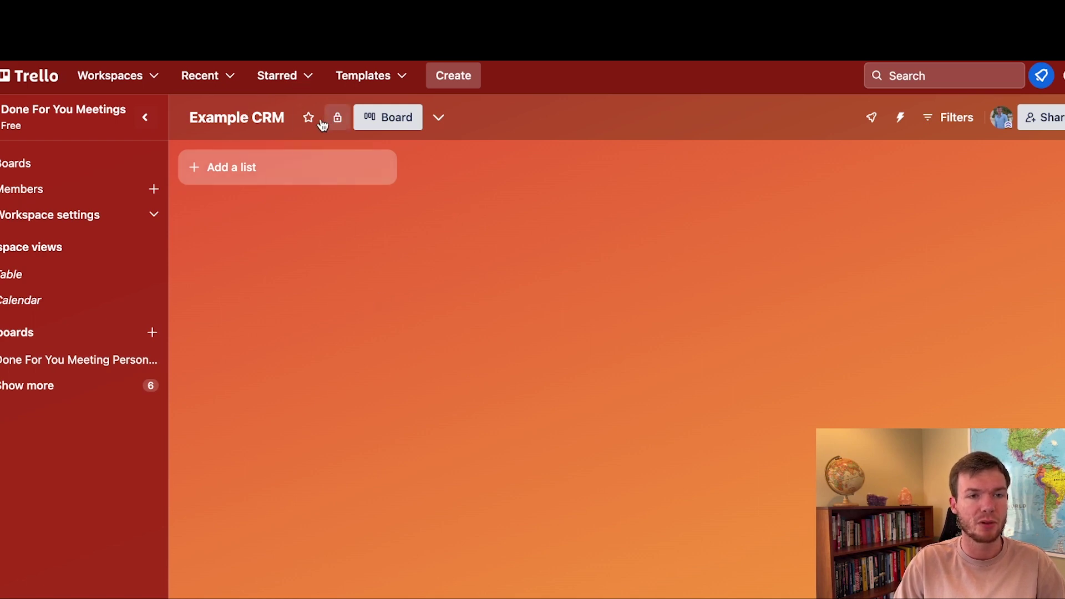
left_click(258, 175)
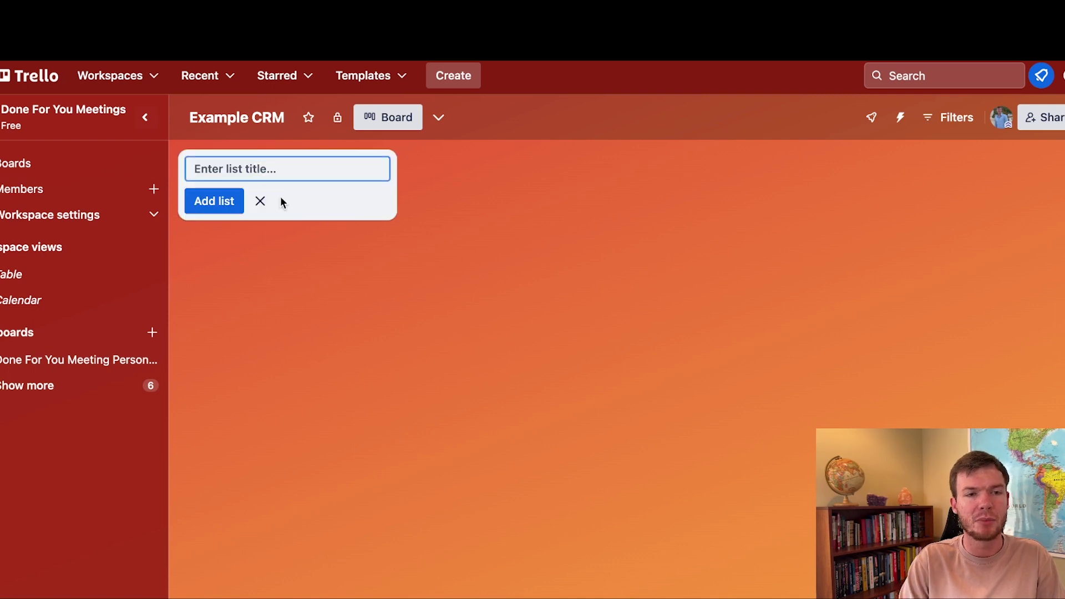
type("Meeting Sc")
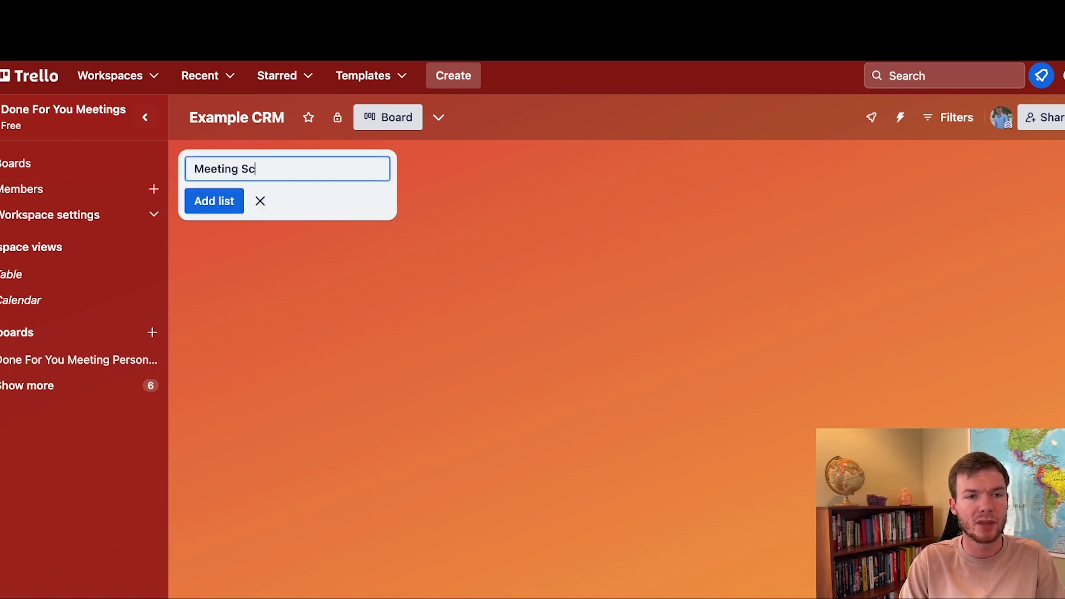
type("heduled:")
key("Return")
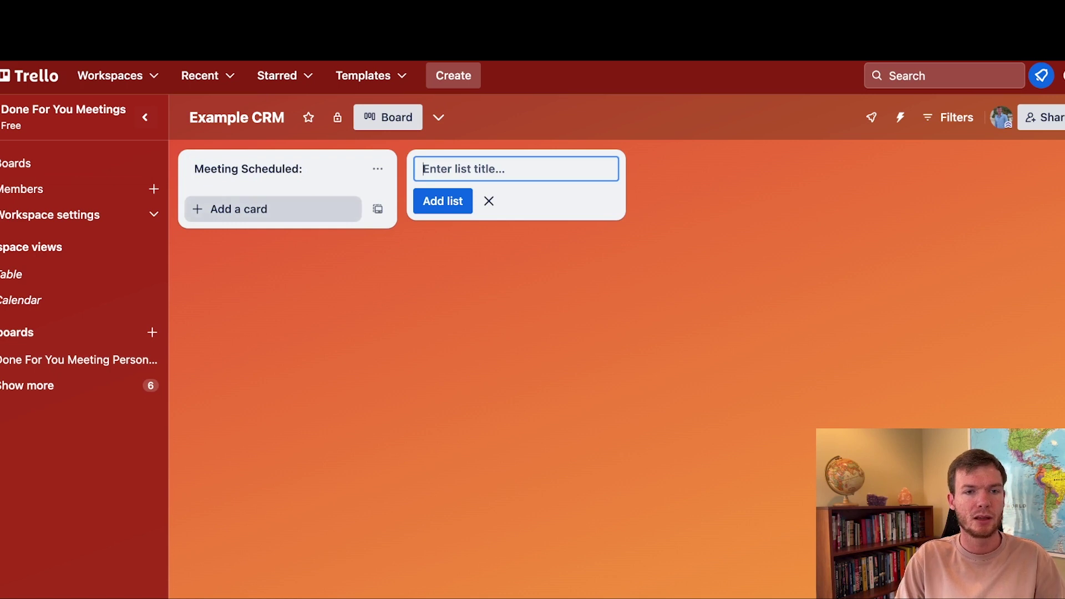
left_click(278, 329)
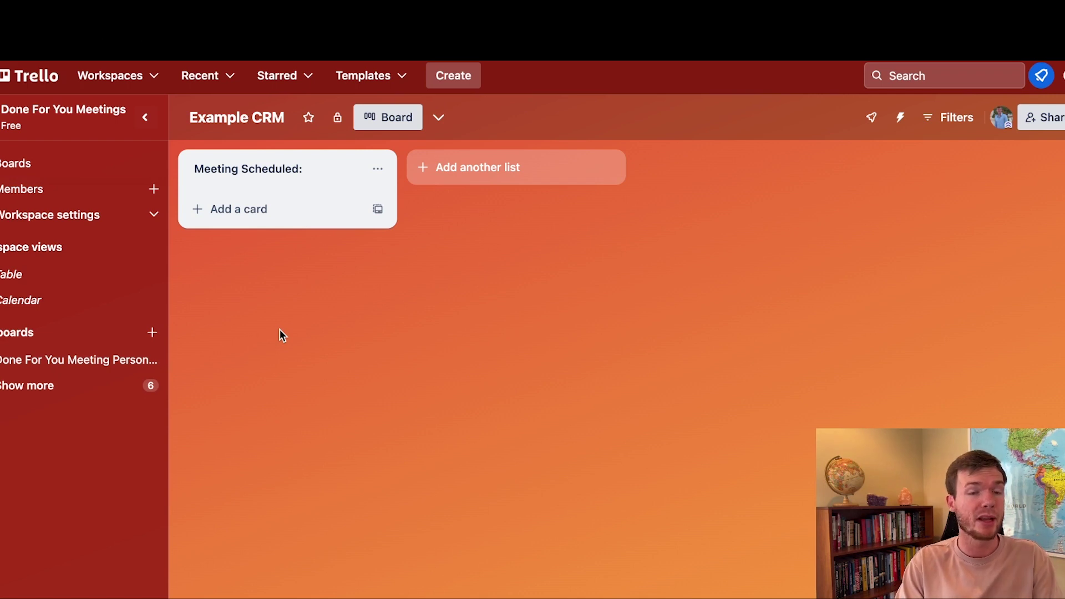
- Add a card named "Test" to the Meeting Scheduled list
left_click(264, 216)
type("Test")
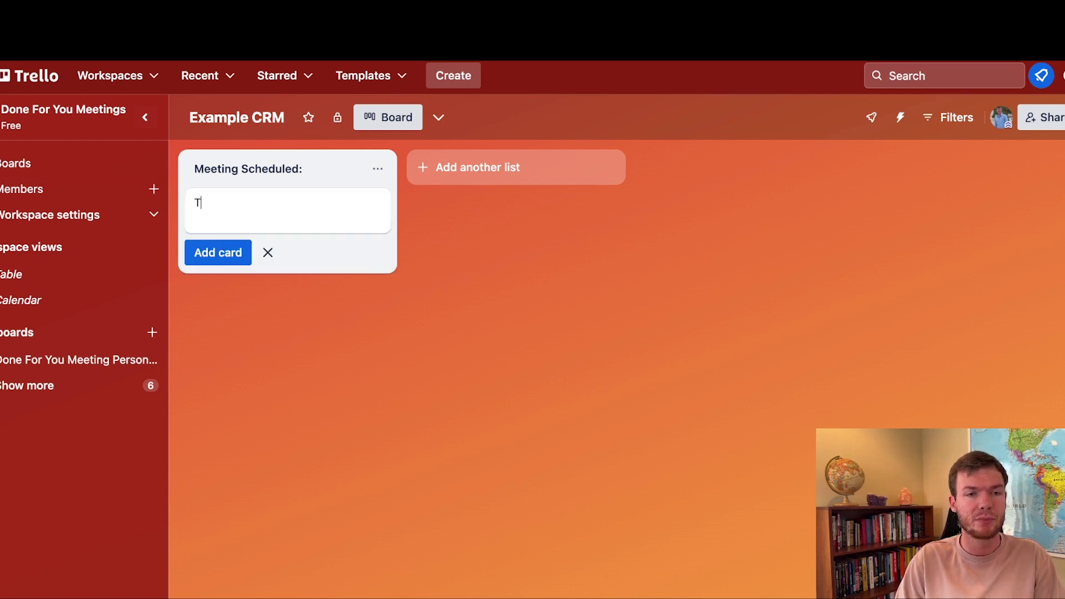
key("Return")
left_click(269, 292)
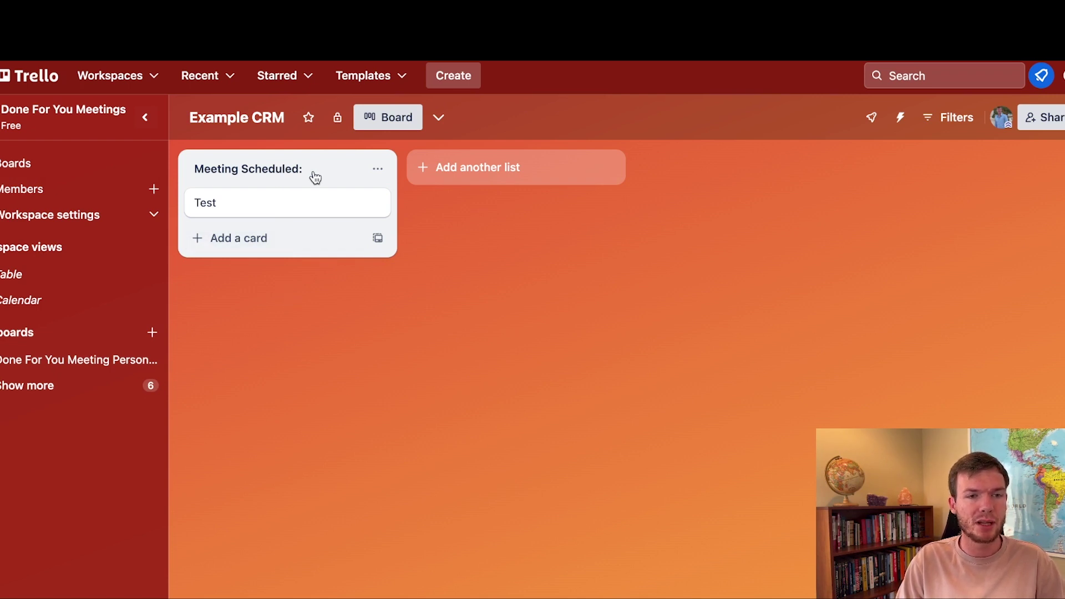
- Add three lists after Meeting Scheduled, titled "Cancel:", "No Show:" and "Show Up:"
left_click(488, 178)
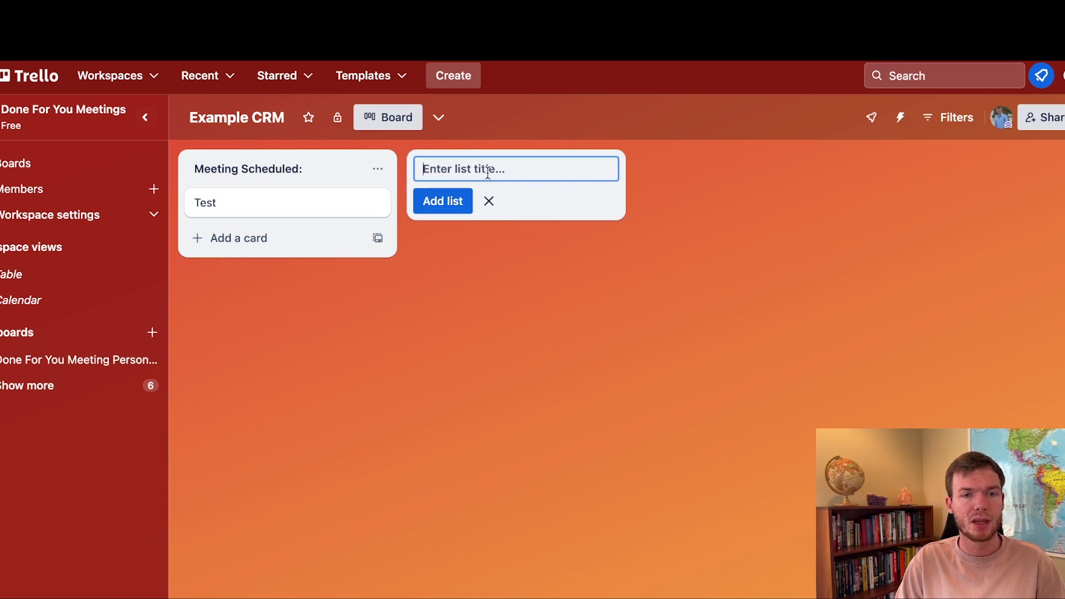
type("Cancel:")
key("Return")
type("No Show:")
key("Return")
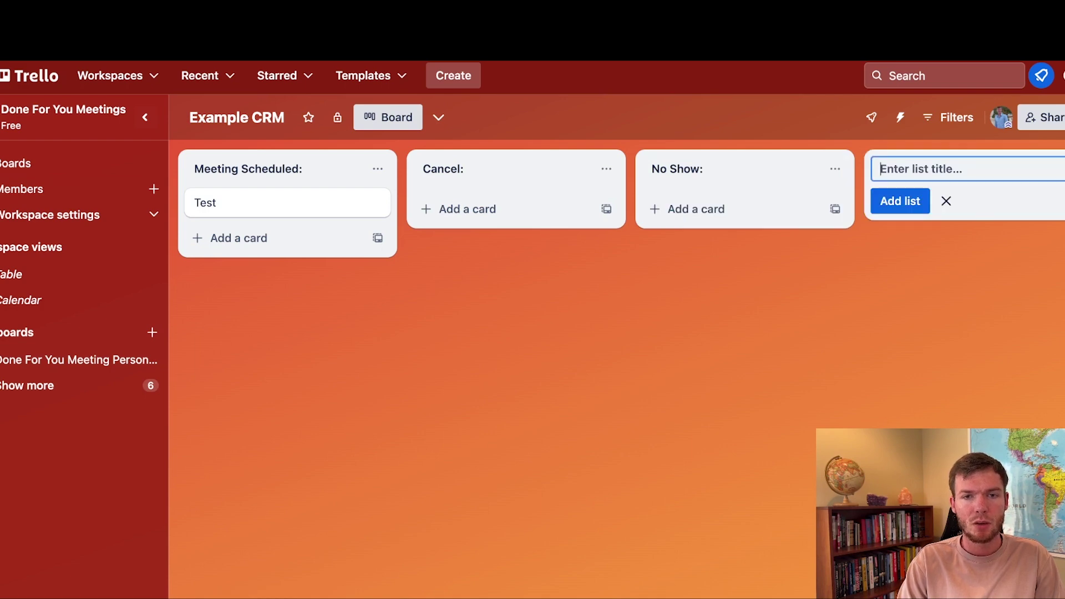
type("Show Up:")
key("Return")
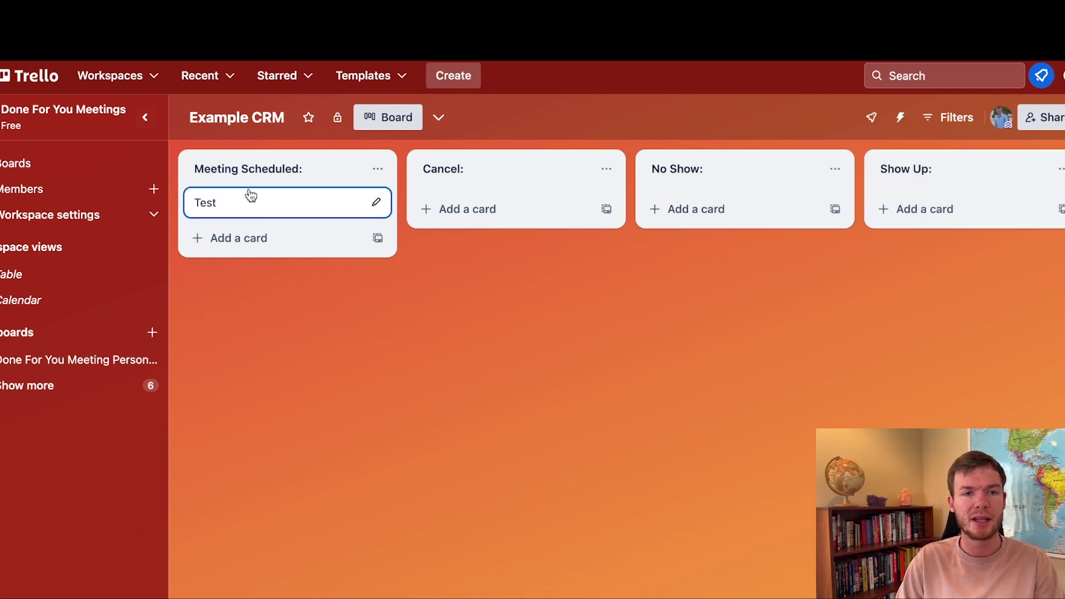
- Add a list titled "Active Conversation:" after the Show Up list
scroll(375, 178, "right", 5)
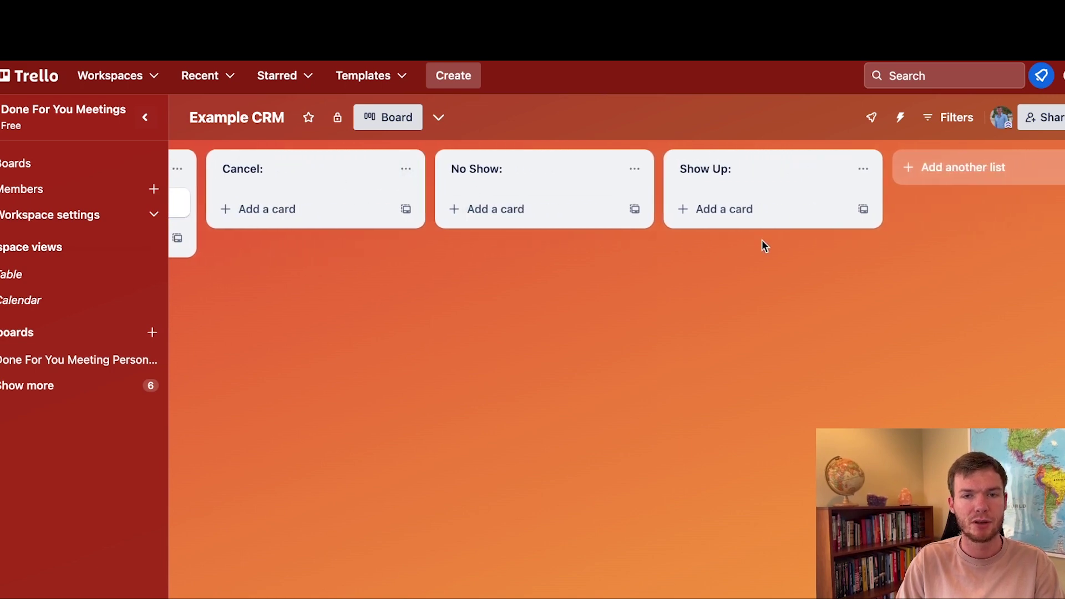
left_click(930, 176)
type("Active Conversation:")
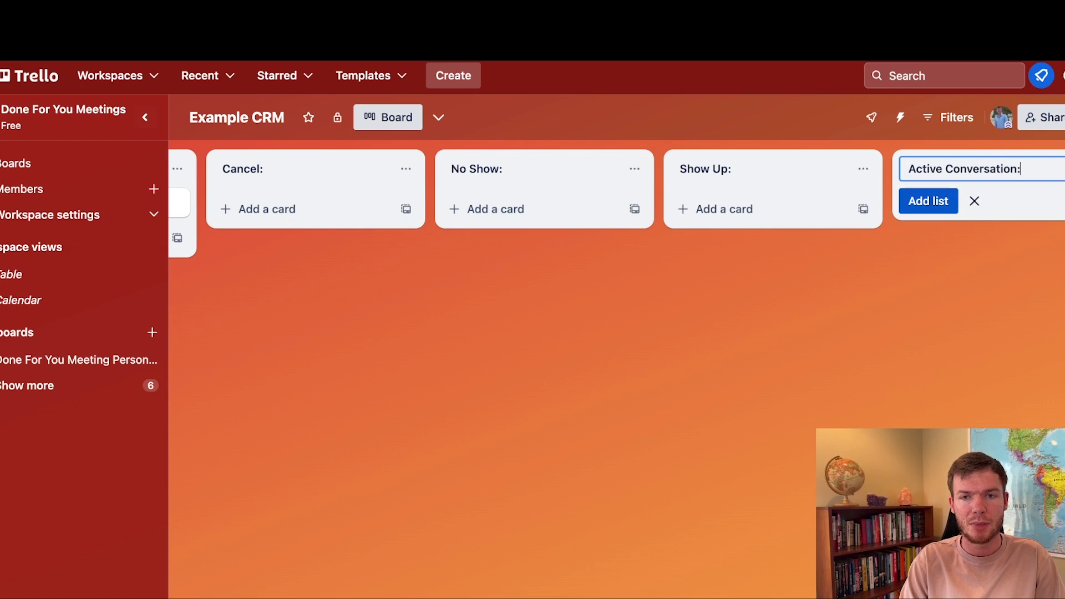
key("Return")
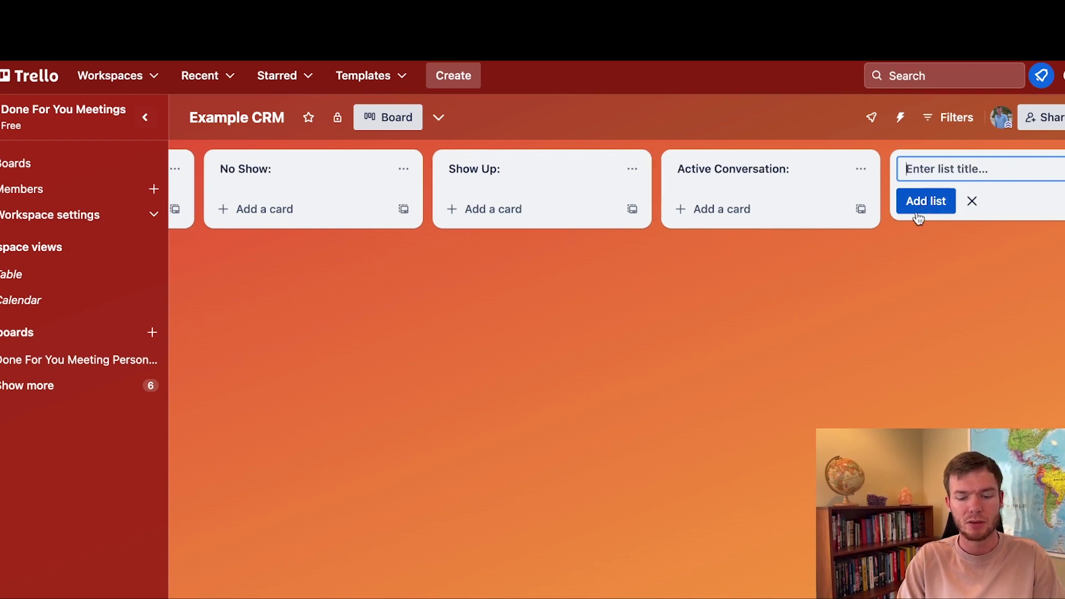
- Add three lists titled "Follow up later: Ghosted", "Follow up later: Budget" and "Follow up later: Logistics"
type("Follow up later: Gho")
key("BackSpace")
key("BackSpace")
key("BackSpace")
type("Ghosted")
key("Return")
type("Follow up later: Budget")
key("Return")
type("Follow up later: Logistics")
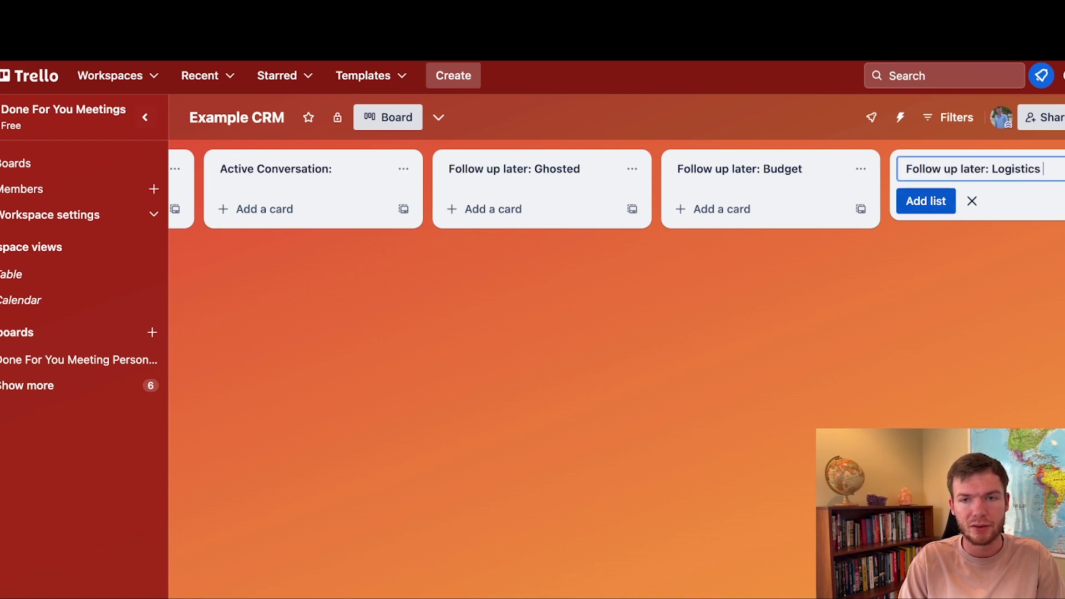
key("Return")
- Add a list for the proposal-delivered stage, followed by lists titled "Contract signed", "Invoice sent" and "Won (Paid)"
type("Proposal deli")
key("Return")
type("Contract signed")
key("Return")
type("Invoice sent")
key("Return")
type("Won (Paid)")
key("Return")
- Add a final list titled "Won - Upselling:" and stop adding lists
type("Won")
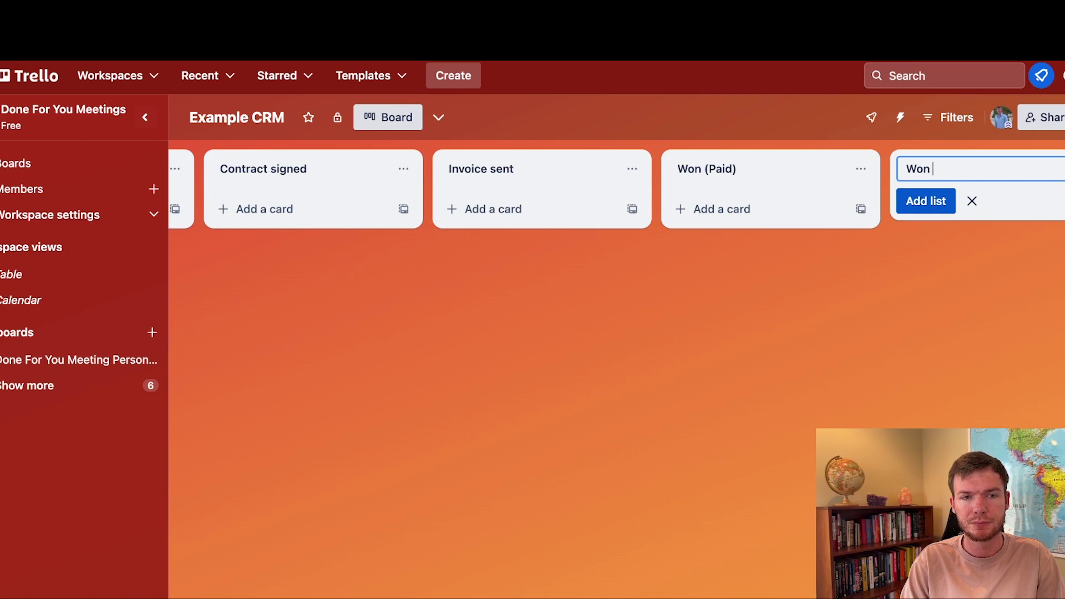
type(" - Upselling:")
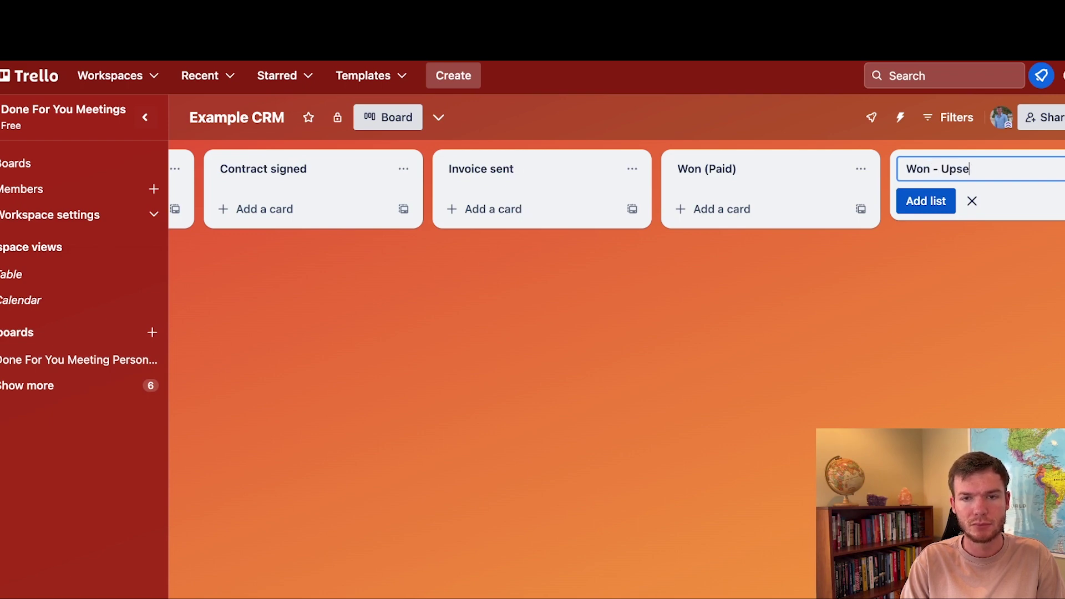
key("Return")
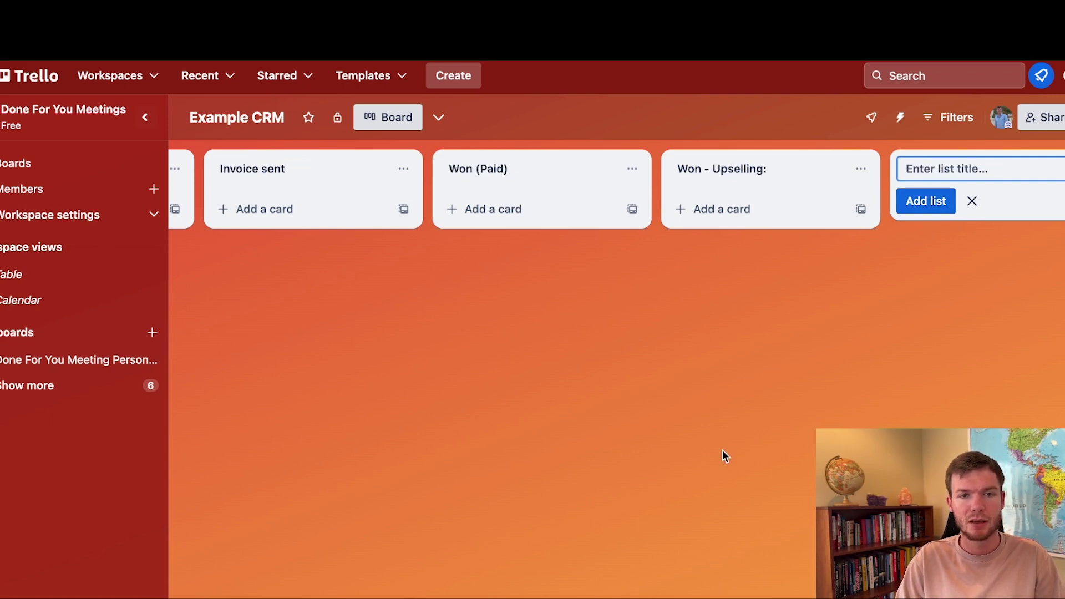
key("Escape")
- Append a colon to the titles of the "Won (Paid)" and "Invoice sent" lists
left_click(524, 173)
left_click(528, 168)
type(":")
left_click(344, 166)
left_click(327, 173)
type(":")
key("Return")
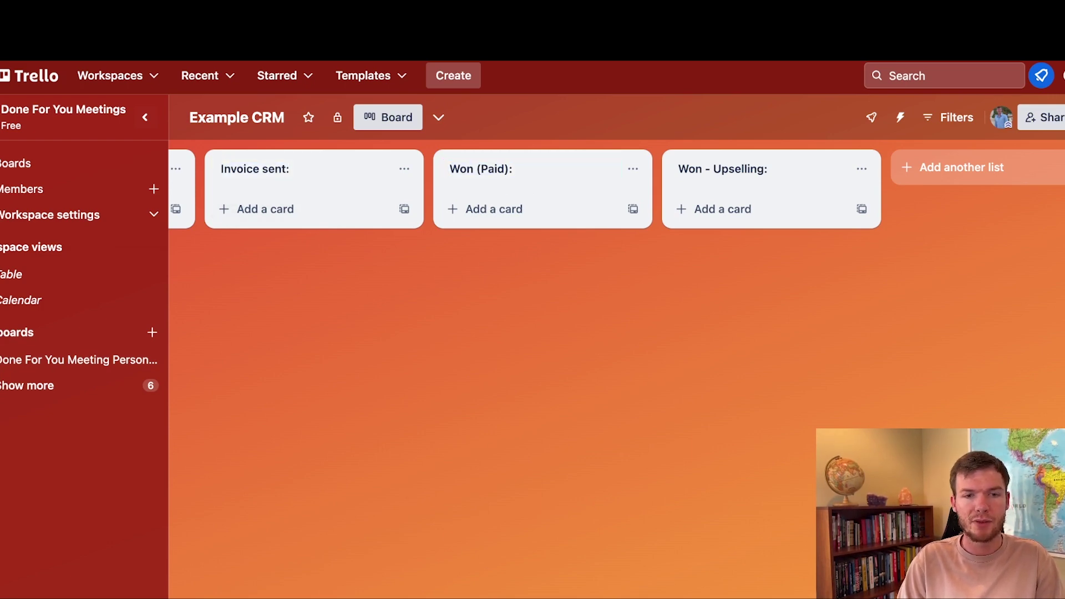
scroll(610, 188, "left", 15)
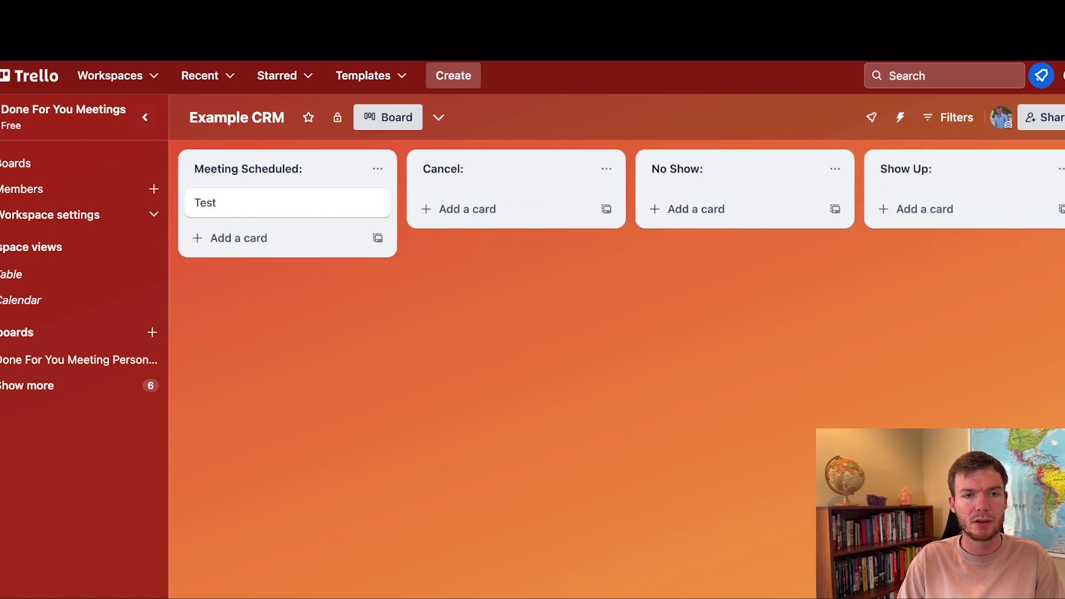
scroll(386, 596, "right", 8)
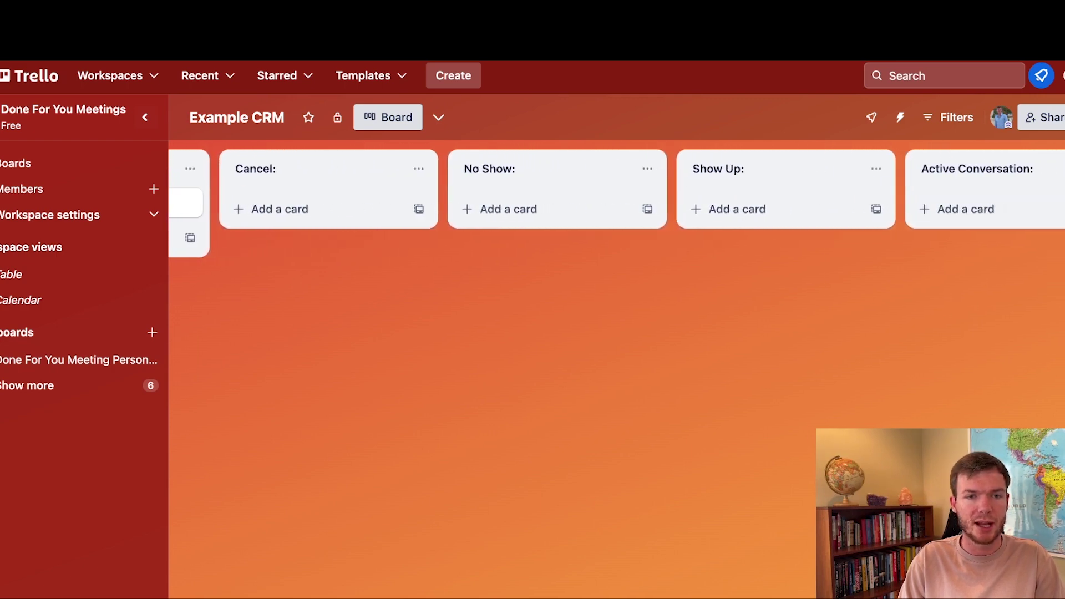
scroll(385, 596, "right", 8)
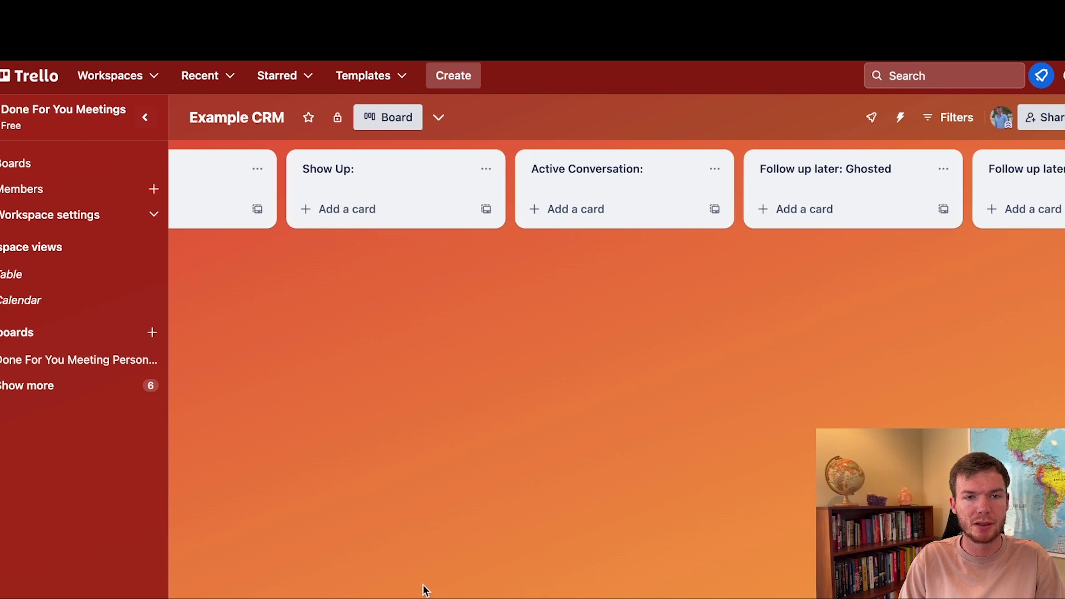
- Review the board's lists through to "Won - Upselling:" and the description of the Template card in "Meeting Scheduled:"
scroll(494, 580, "right", 2)
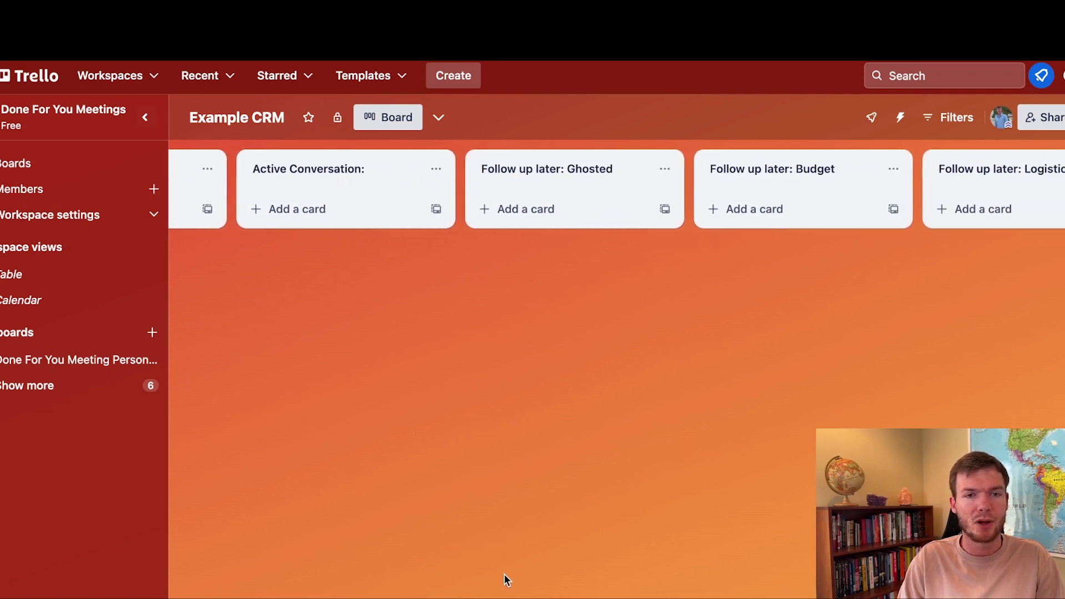
scroll(510, 571, "right", 5)
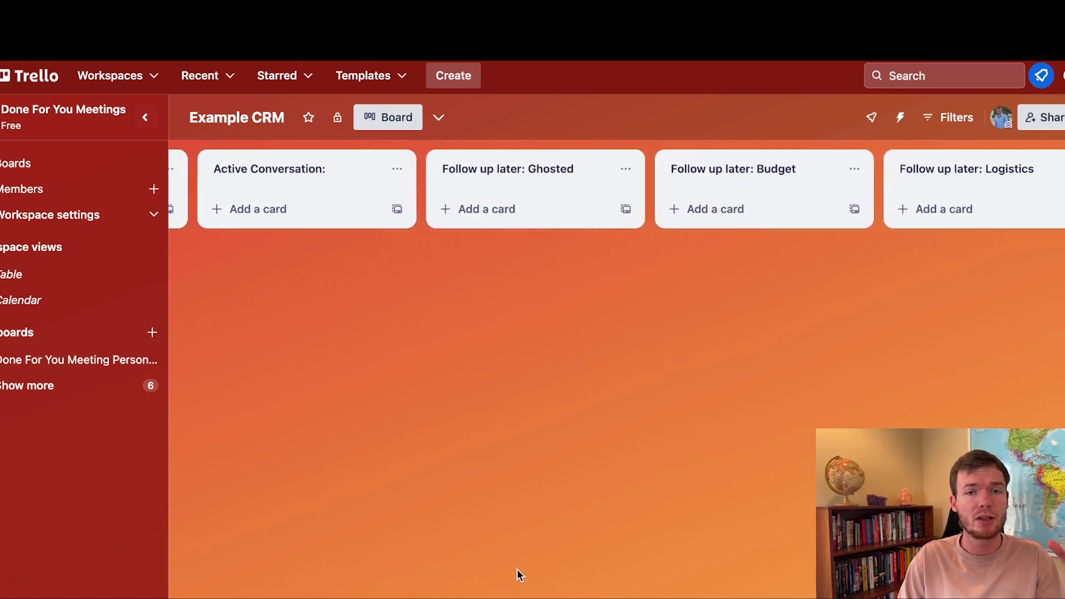
scroll(551, 576, "right", 20)
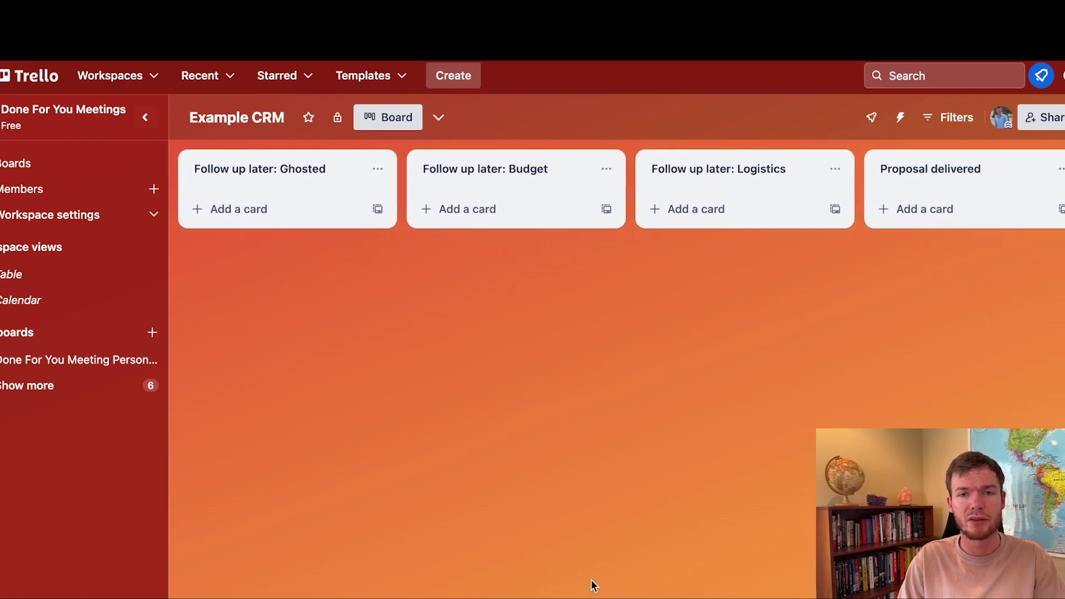
scroll(712, 589, "right", 17)
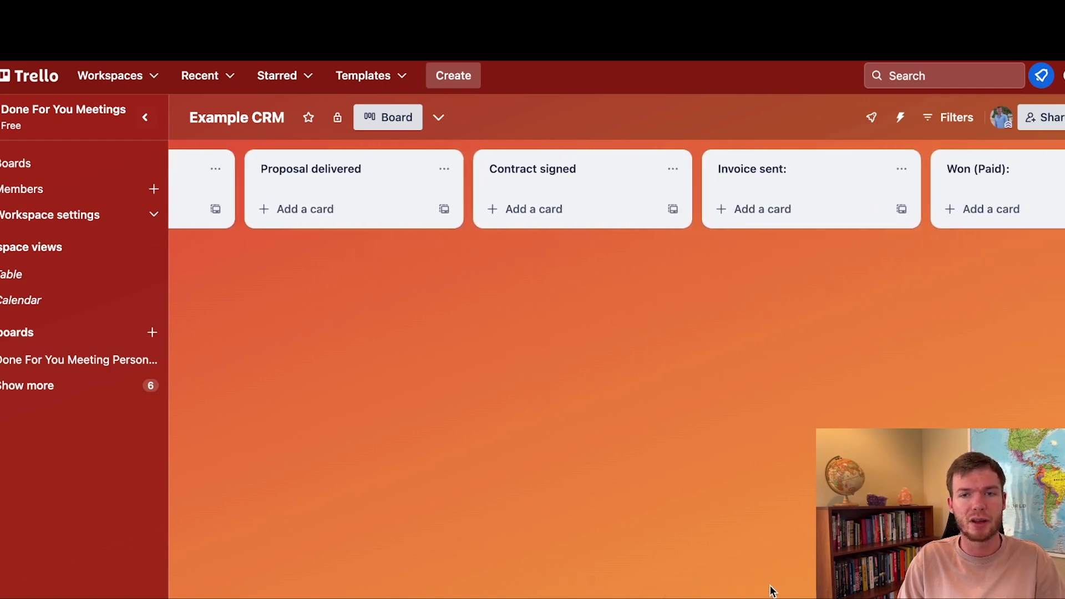
scroll(616, 188, "right", 9)
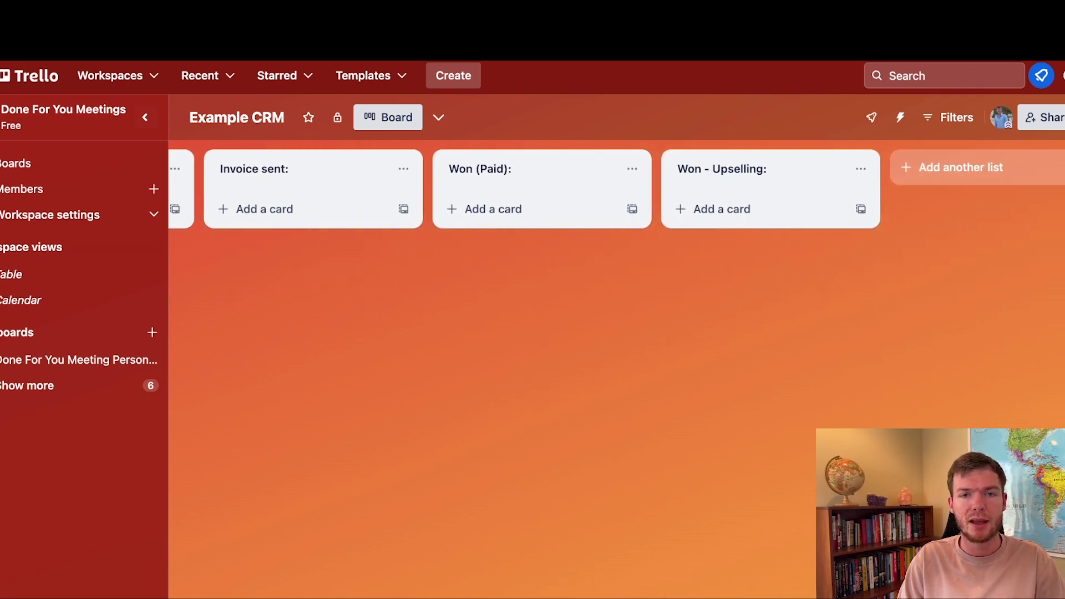
scroll(392, 596, "left", 20)
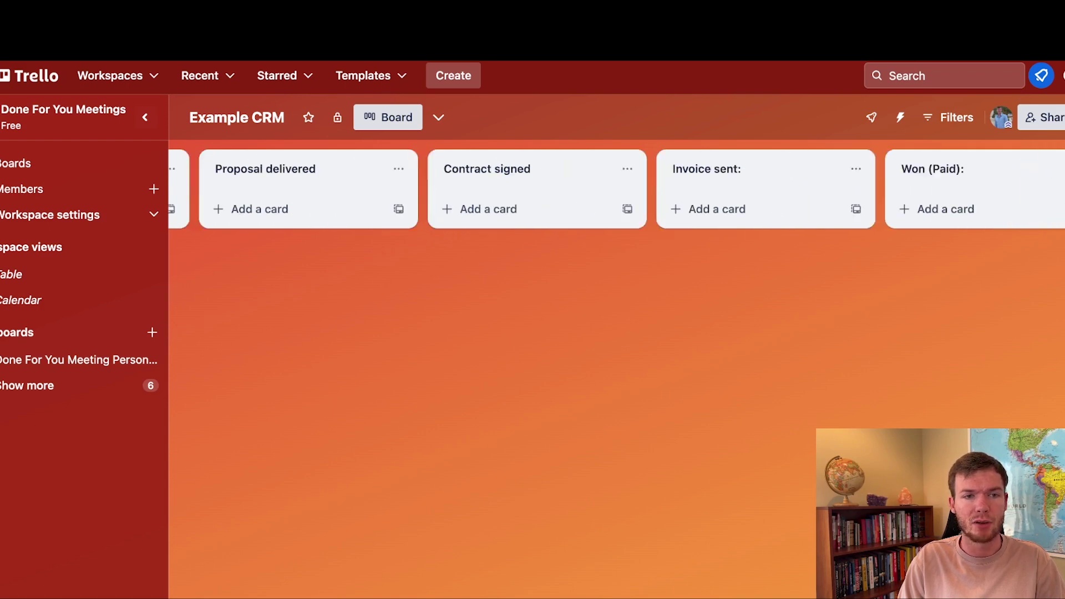
scroll(392, 596, "left", 18)
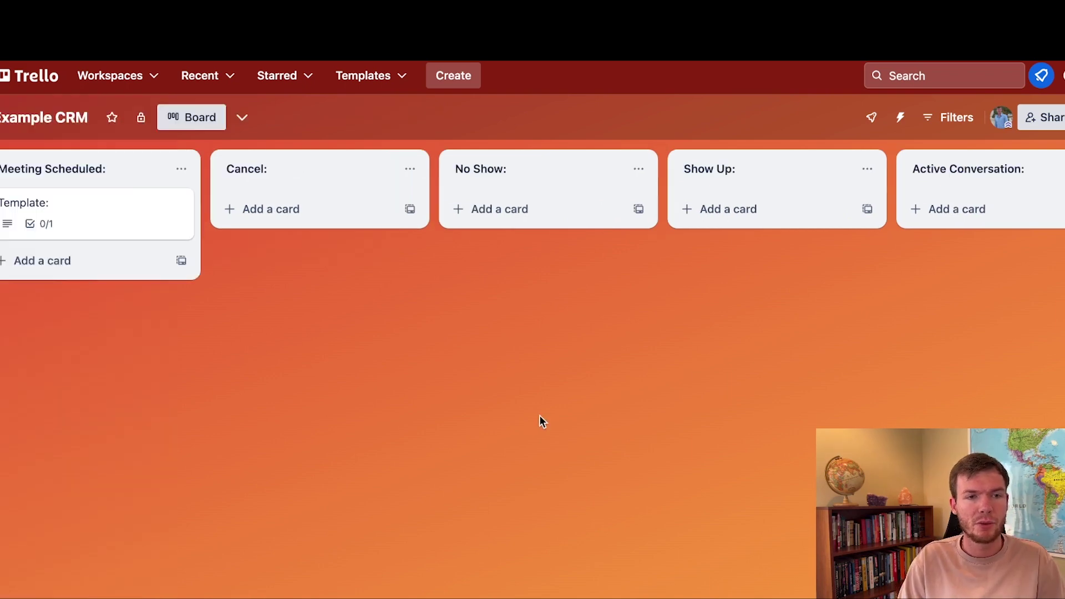
left_click(67, 211)
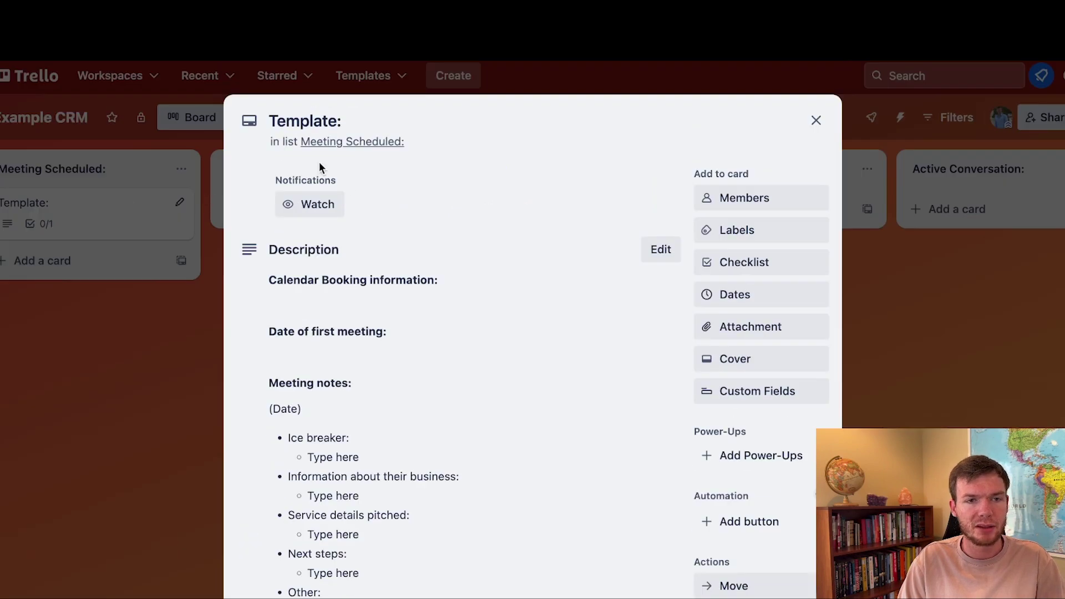
scroll(362, 149, "down", 3)
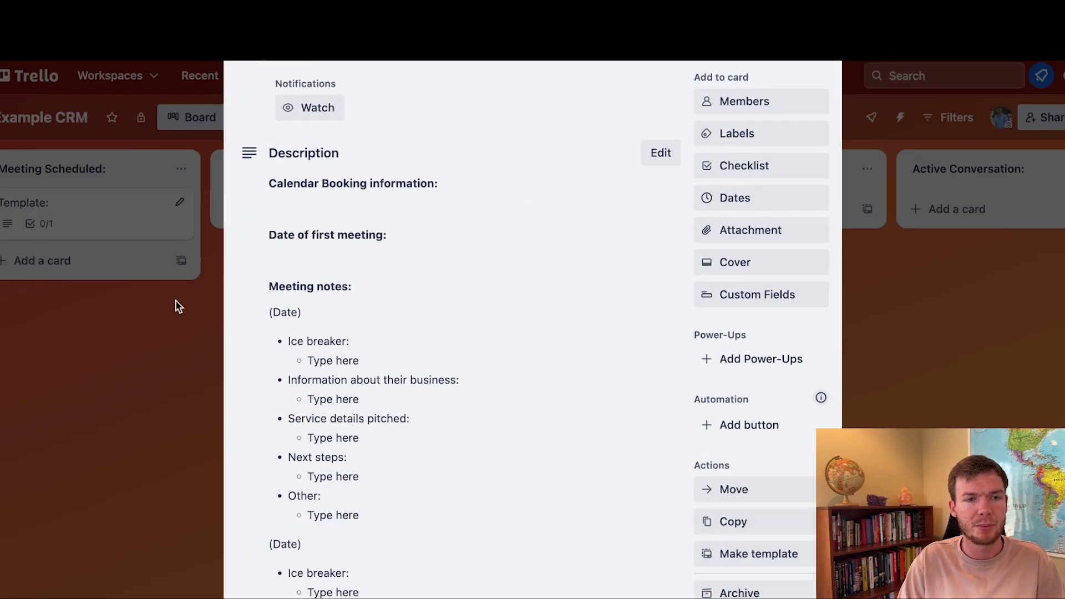
left_click(211, 285)
- Copy the Template card within the "Meeting Scheduled:" list under the title "Template (Copy)", keeping its checklist
right_click(128, 209)
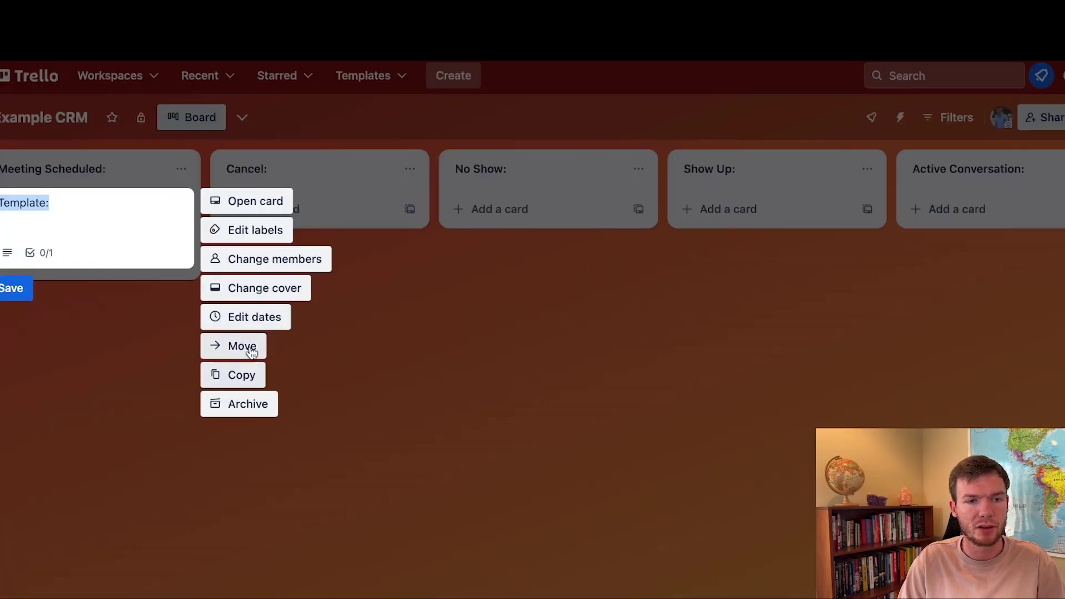
left_click(247, 377)
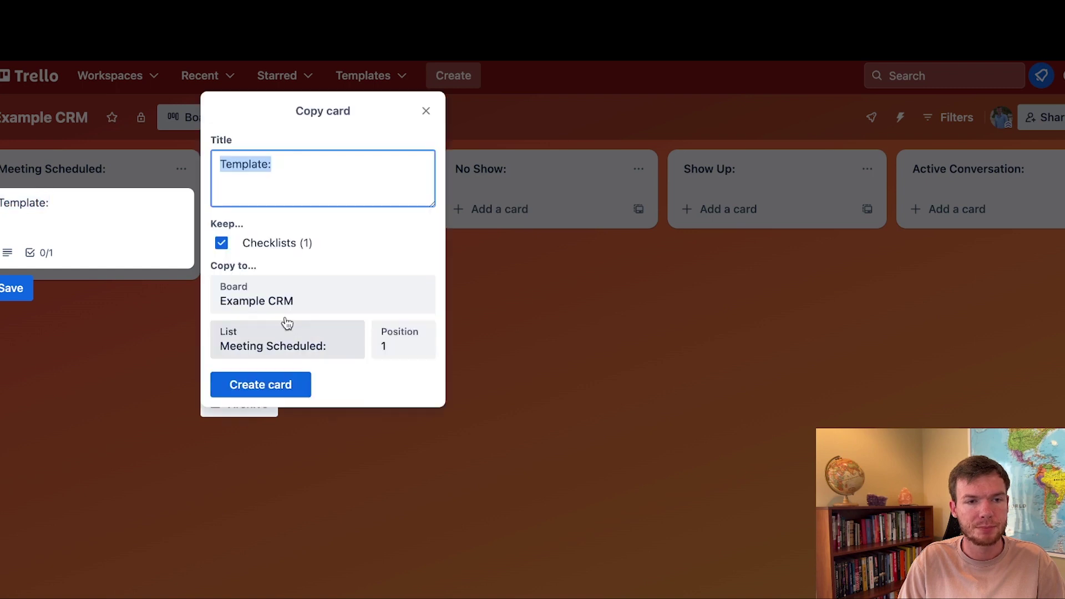
left_click(285, 169)
key("BackSpace")
type("(Copy)")
key("Return")
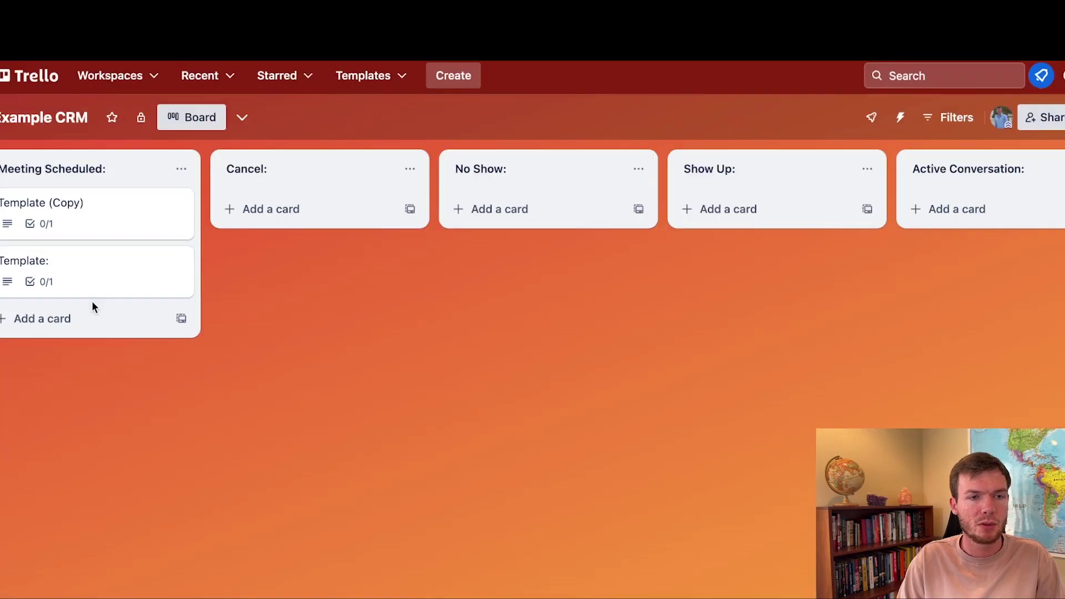
- Mark "Add prospect on LinkedIn" as done in the original Template card's CRM Checklist, review its description and close the card
left_click(91, 288)
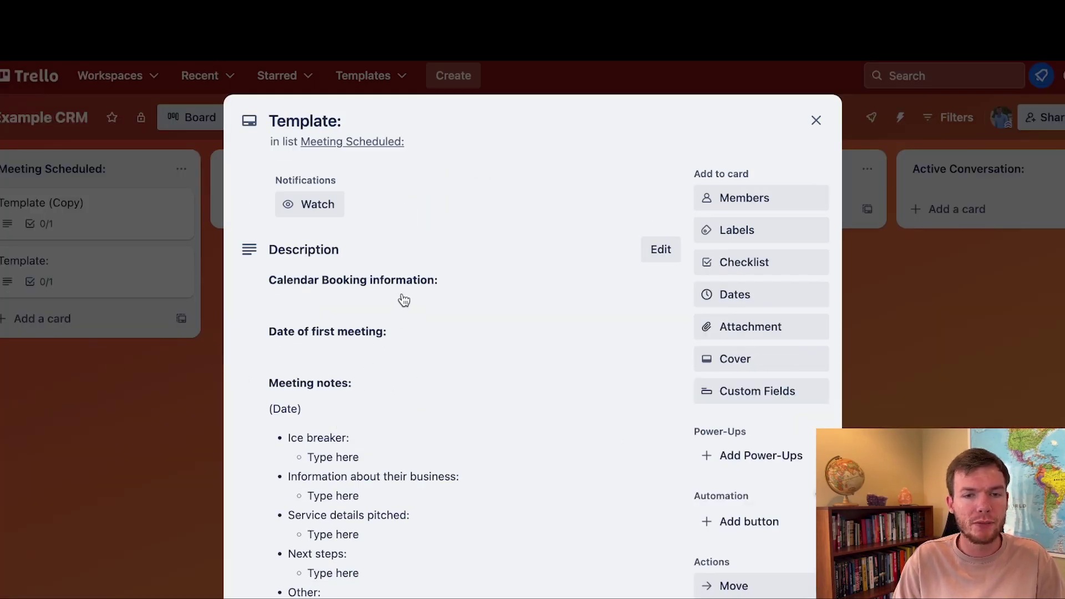
scroll(307, 249, "down", 8)
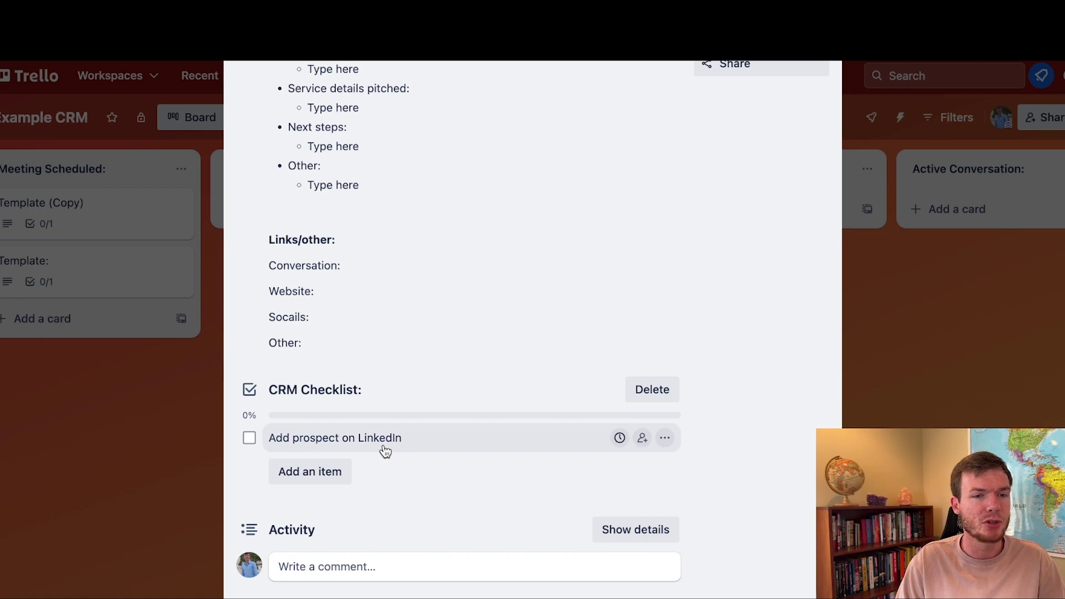
left_click(249, 438)
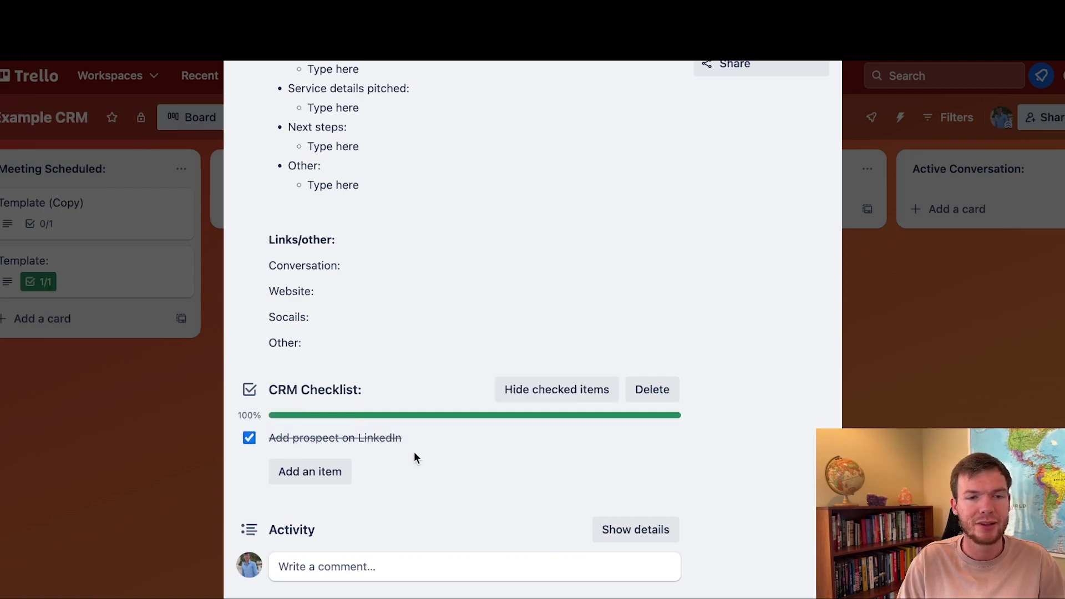
scroll(373, 366, "up", 10)
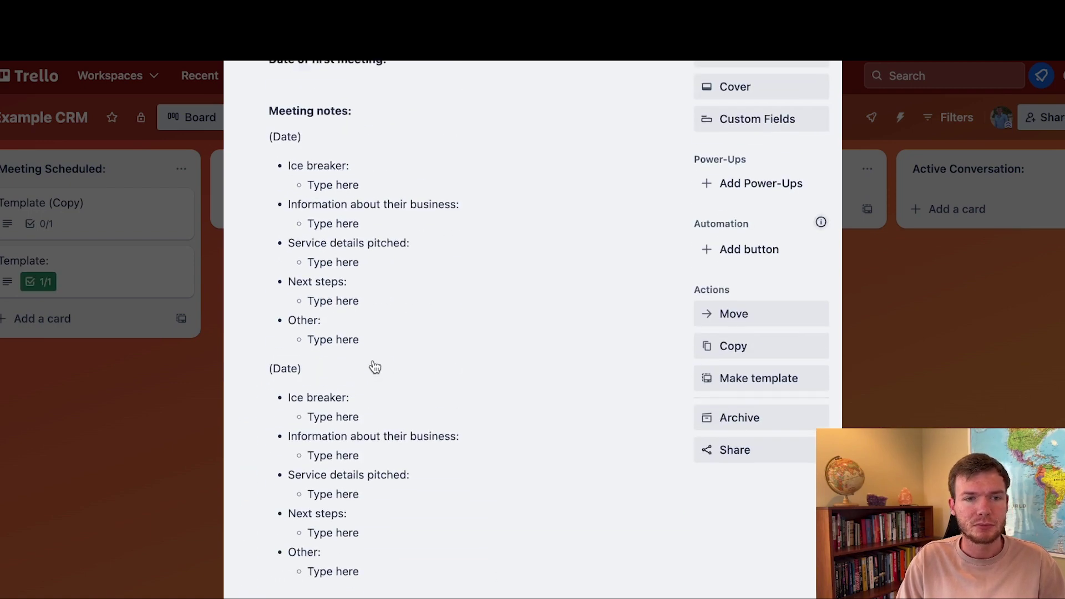
scroll(375, 366, "up", 3)
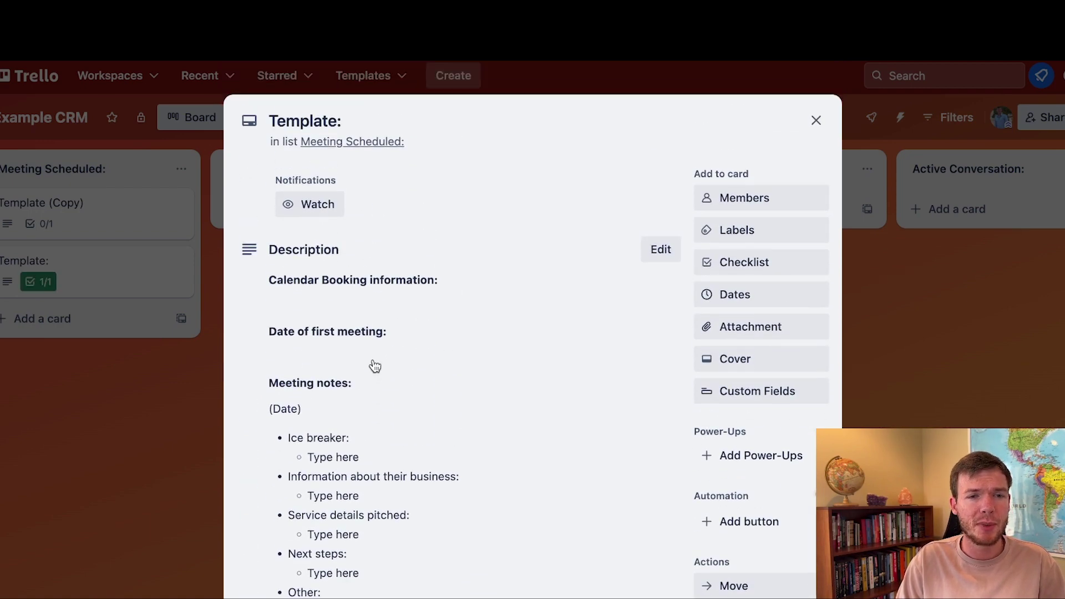
left_click(388, 330)
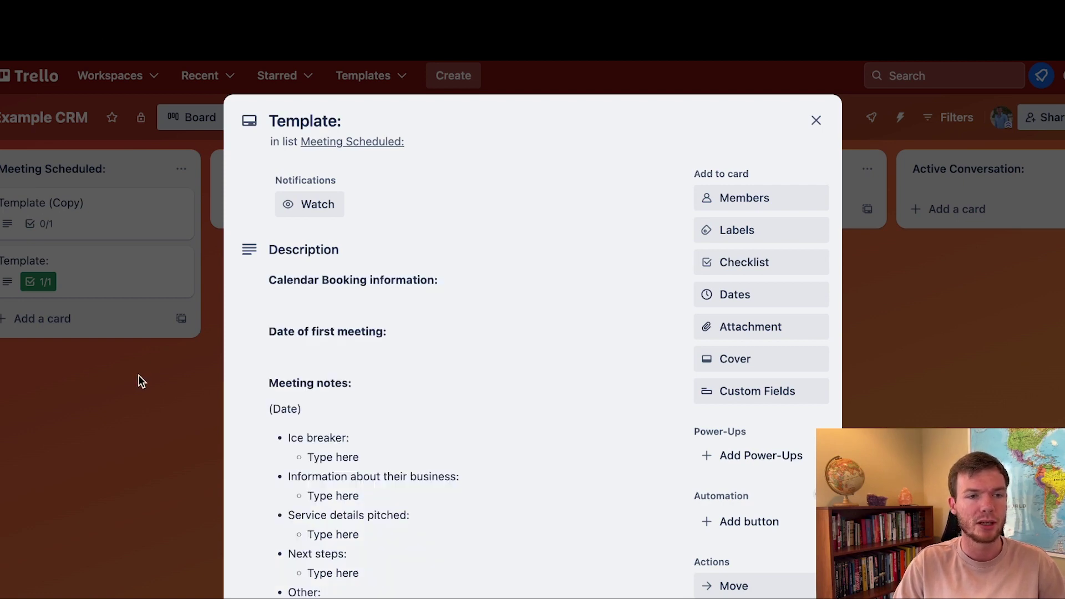
left_click(155, 364)
- Copy the "Template (Copy)" card within the "Meeting Scheduled:" list, titling the new card with the prospect's full name
left_click(179, 208)
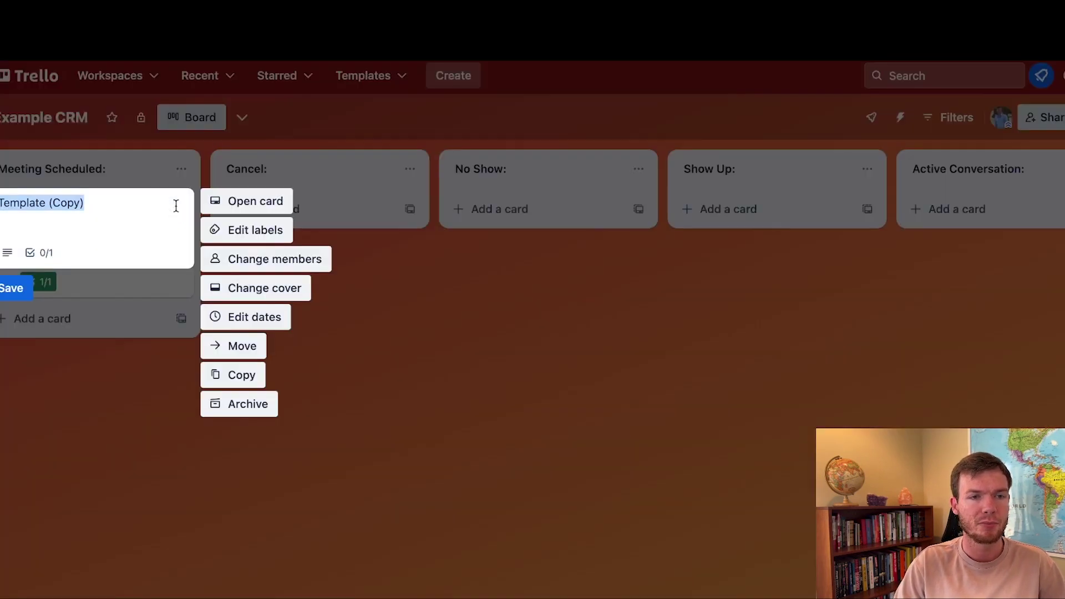
left_click(247, 377)
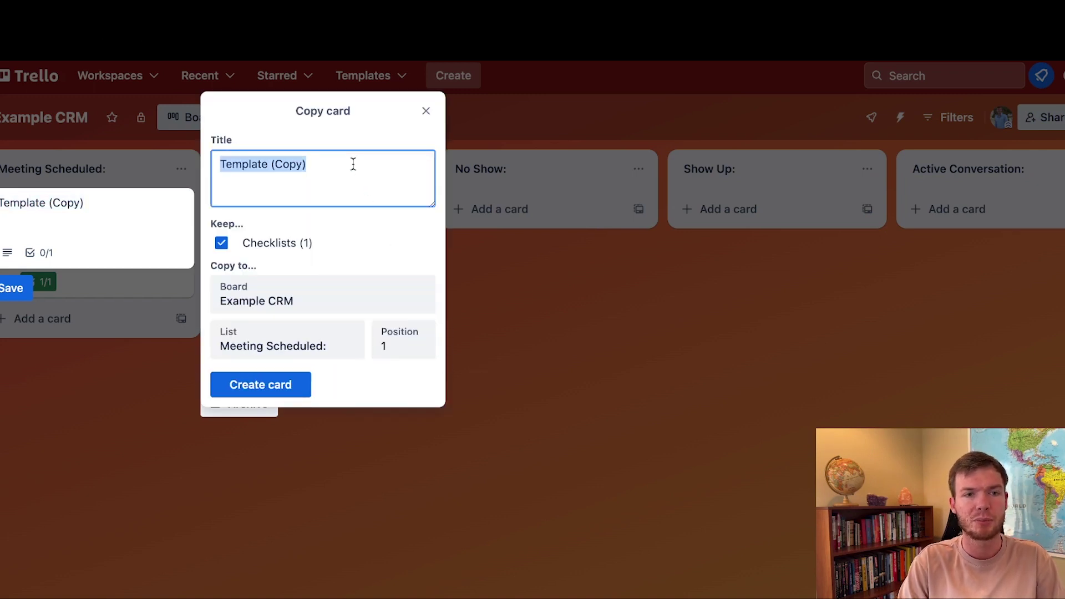
type("J")
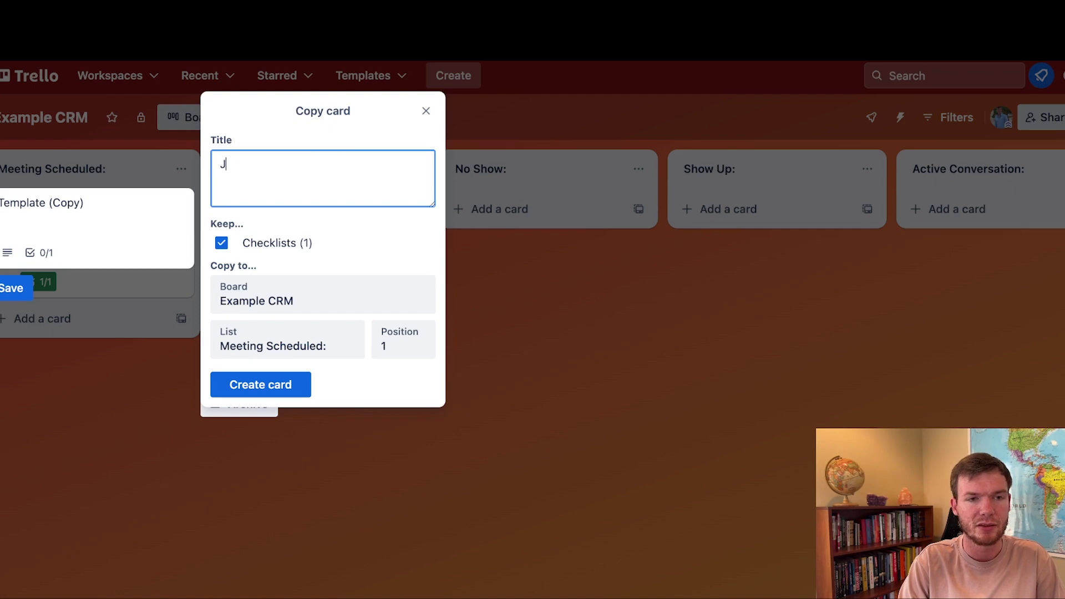
type("acob Smith")
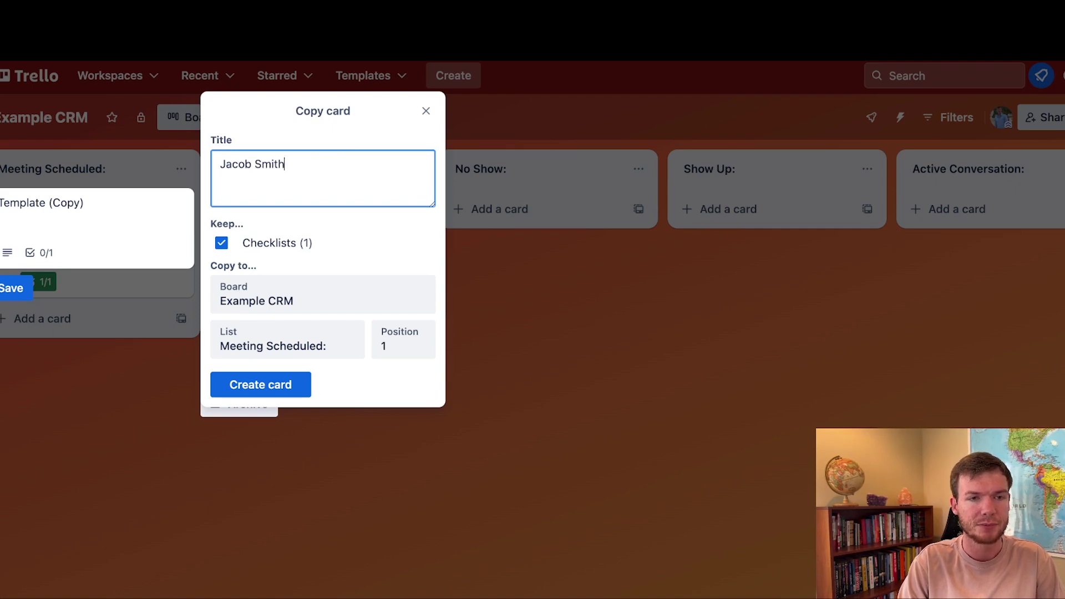
key("Return")
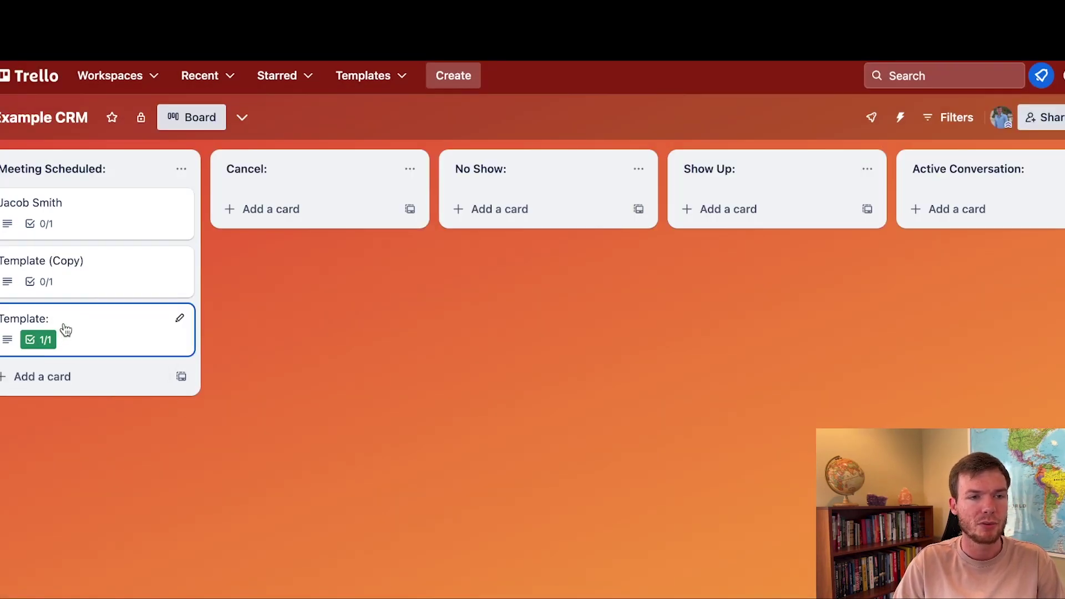
- Add "Sent pre meeting message" to the CRM Checklist on the prospect's card and mark both checklist items as done
left_click(90, 221)
scroll(348, 303, "down", 8)
scroll(349, 304, "down", 4)
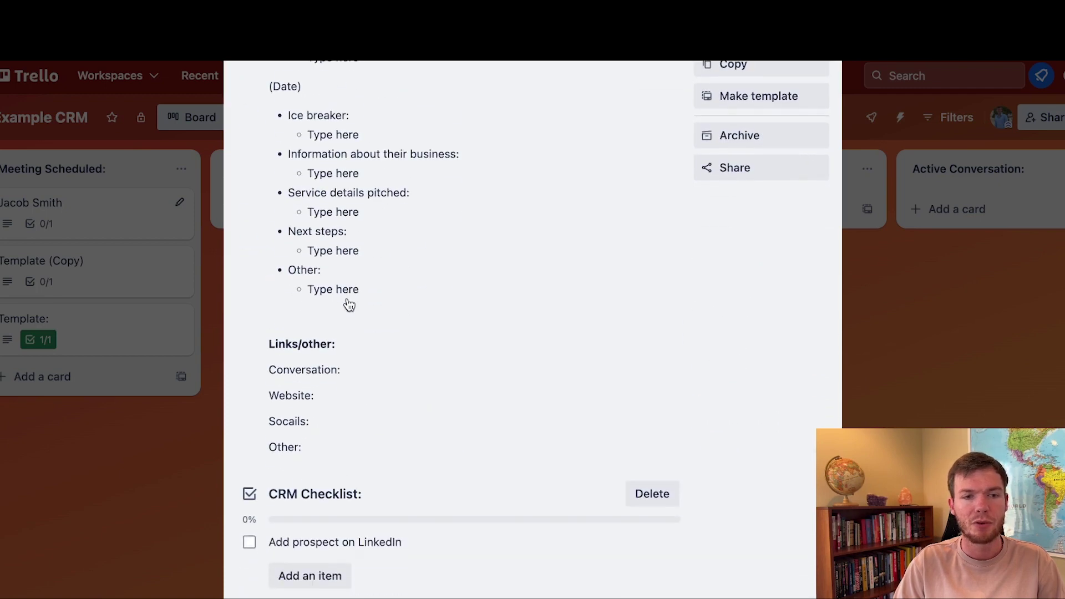
left_click(294, 471)
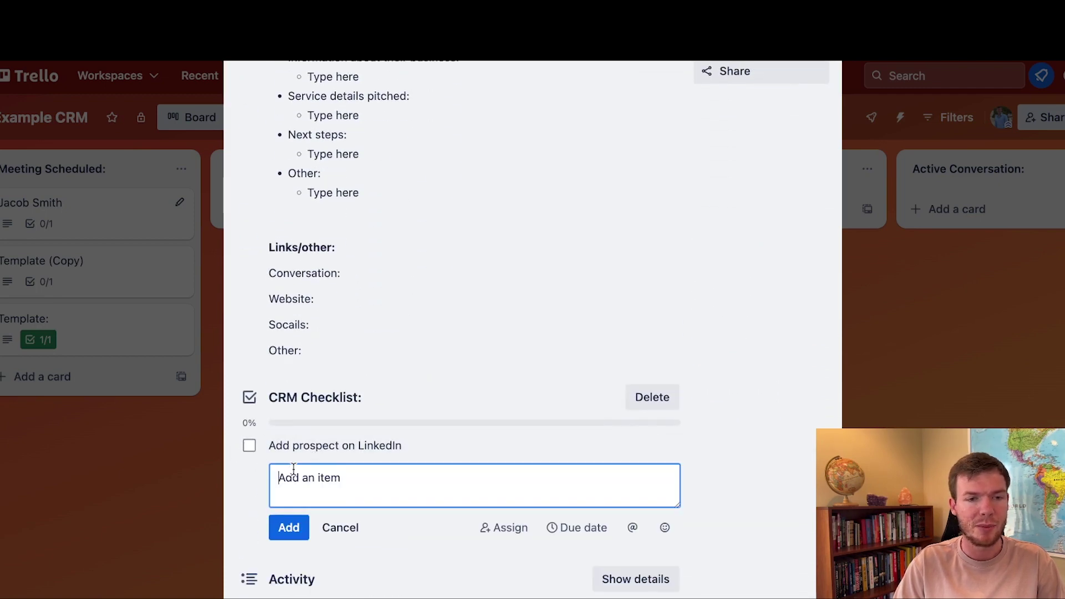
type("Sent pre meet")
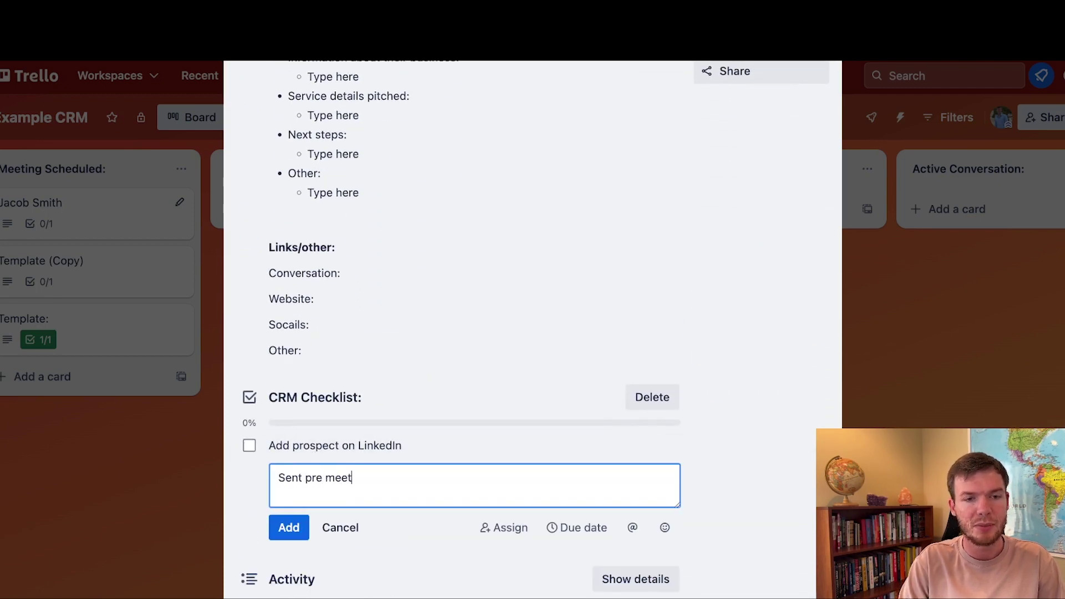
type("ing message")
key("Return")
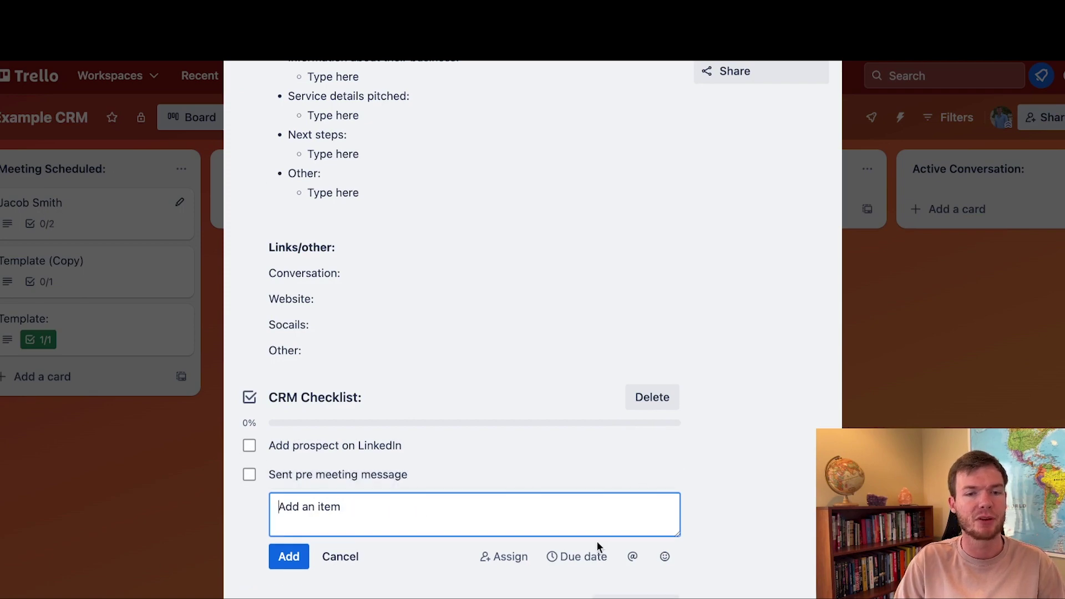
left_click(357, 557)
left_click(249, 476)
left_click(249, 446)
- Enter "Feb 14 2024" after "Date of first meeting:" in the prospect card's description
scroll(333, 427, "up", 10)
left_click(356, 363)
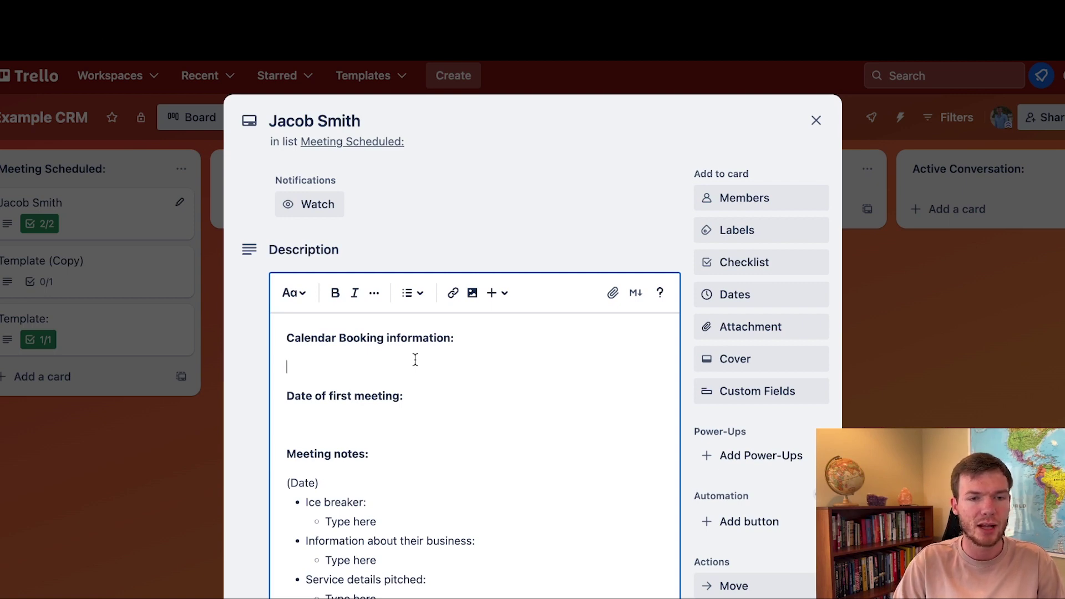
scroll(415, 355, "down", 2)
left_click(442, 297)
type("Feb")
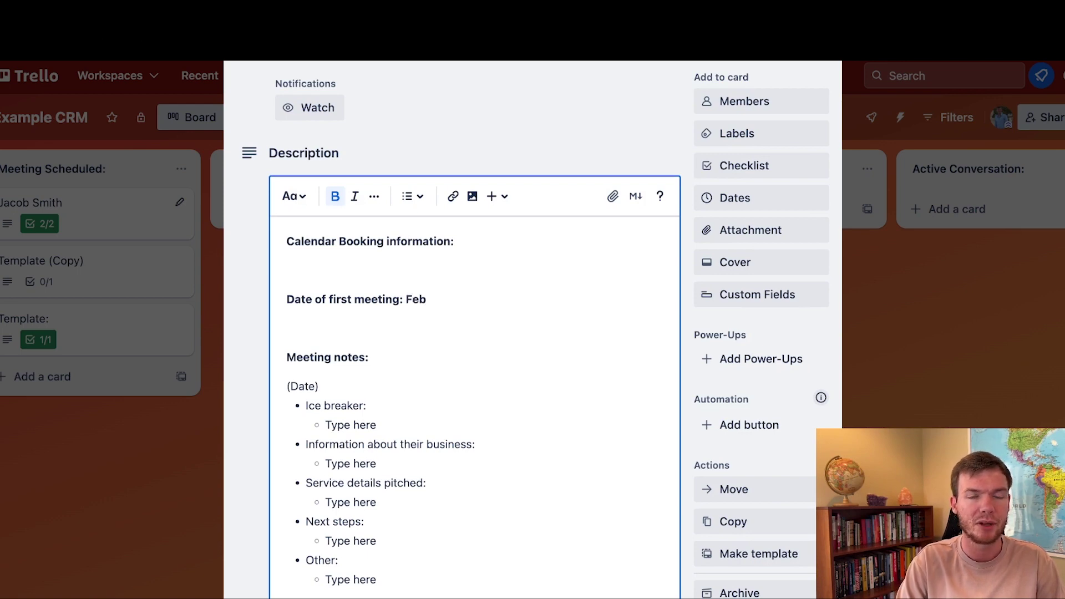
type("14 2024")
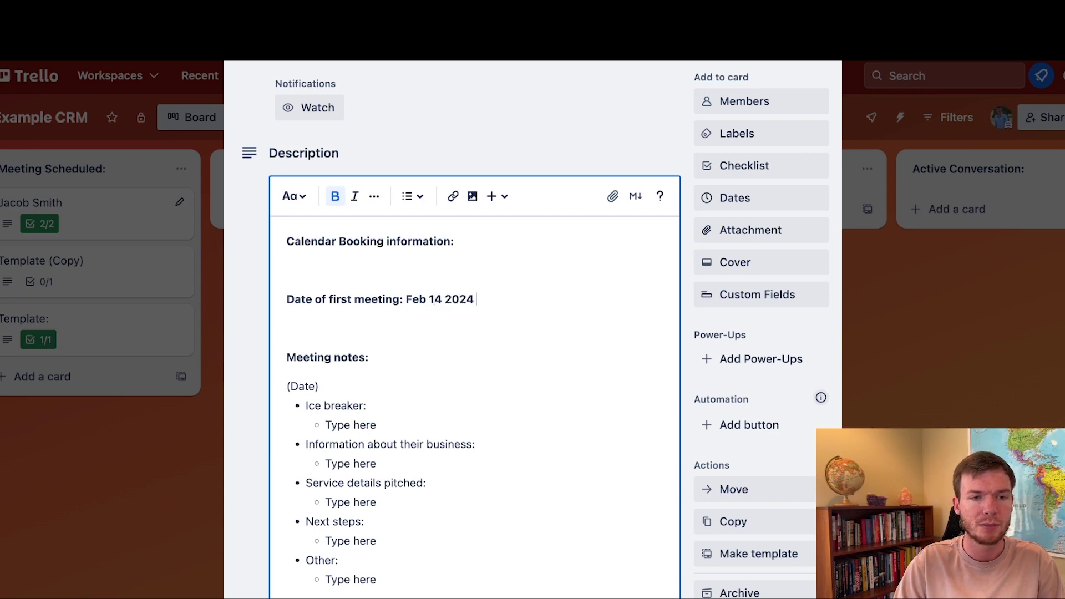
- Replace the first "(Date)" placeholder under "Meeting notes:" with "Feb 14 2024"
scroll(369, 344, "down", 2)
left_click_drag(333, 292, 284, 300)
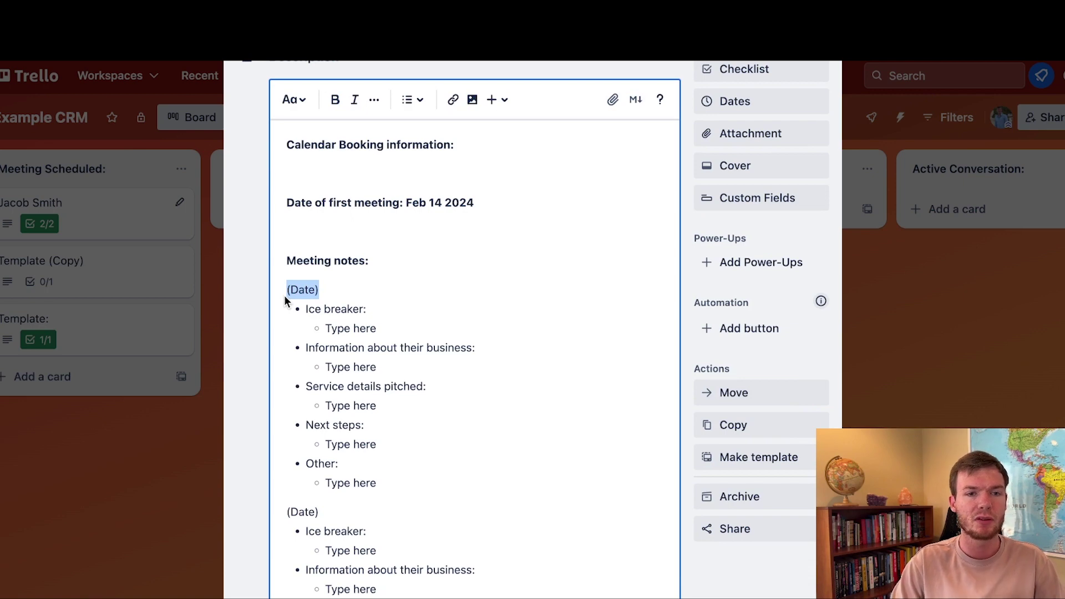
type("Feb 14 2024")
key("Return")
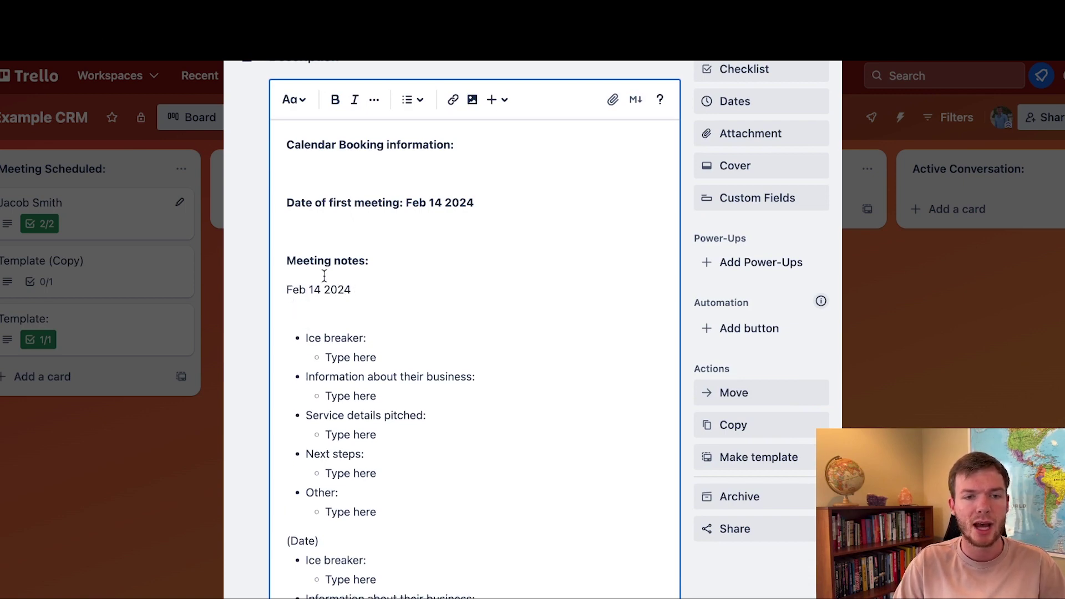
key("BackSpace")
- Go through the ice breaker, business information and service details placeholders in the Feb 14 2024 meeting notes
left_click_drag(390, 327, 305, 308)
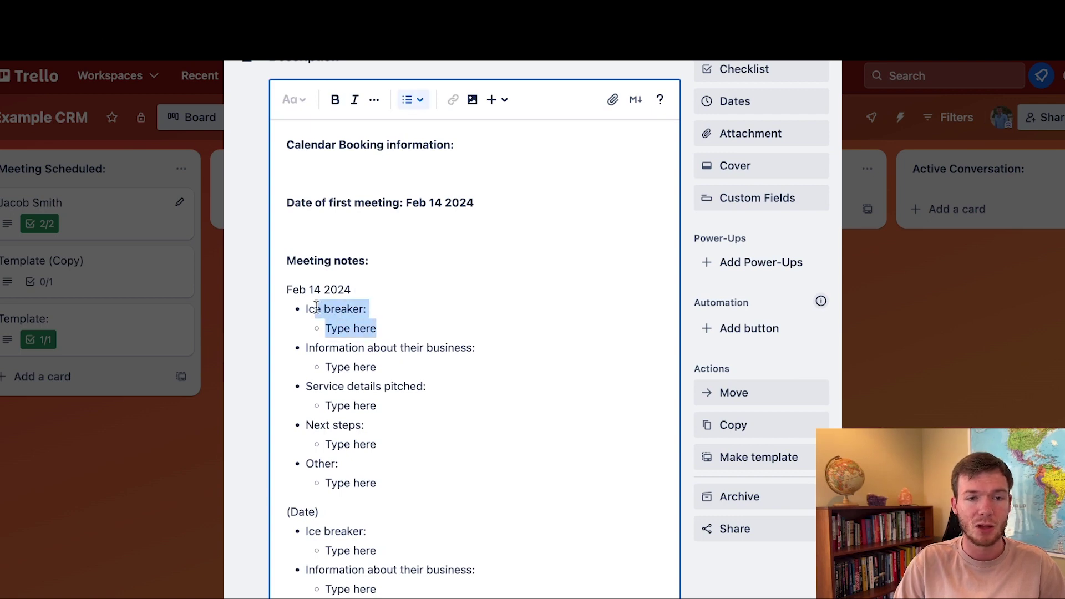
left_click(418, 329)
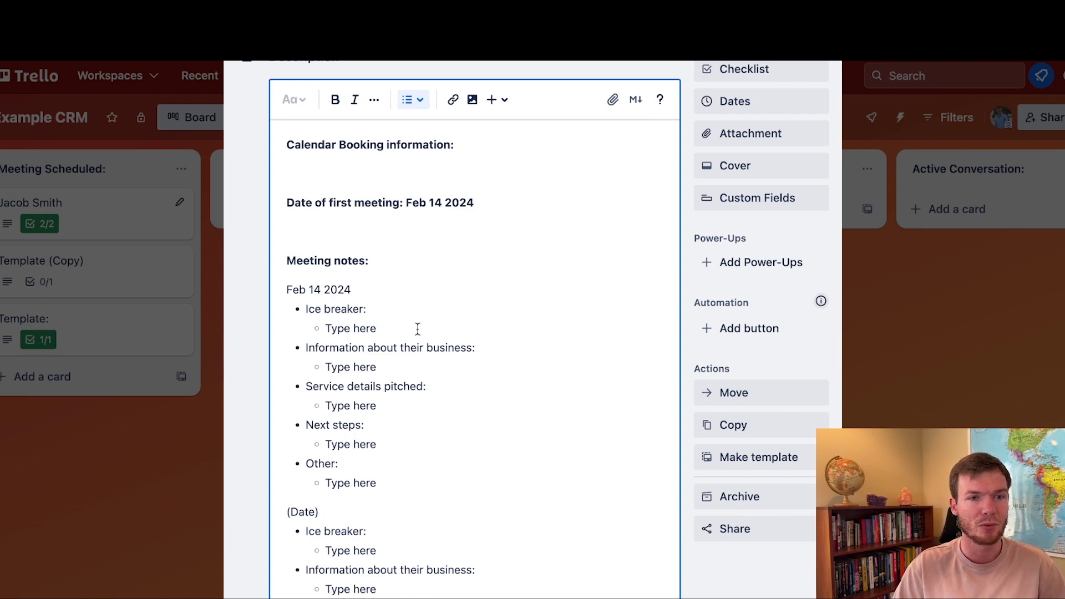
left_click_drag(325, 328, 396, 331)
left_click_drag(323, 367, 380, 361)
scroll(366, 349, "down", 3)
left_click_drag(332, 309, 386, 311)
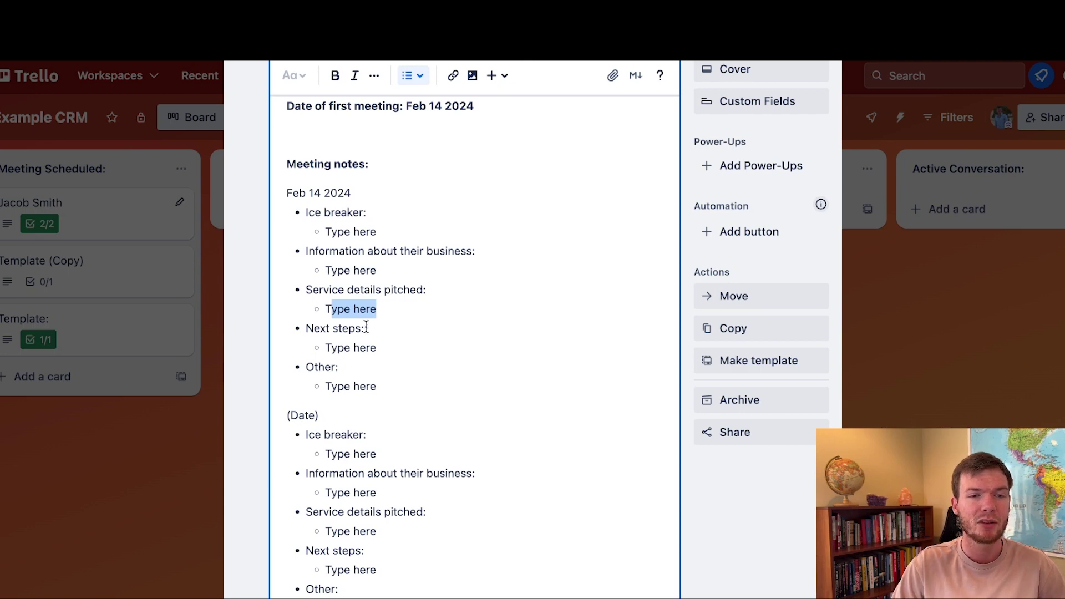
- Go through the next steps and other placeholders of the Feb 14 2024 notes, plus the spare "(Date)" notes block below them
left_click_drag(325, 348, 381, 349)
left_click(378, 345)
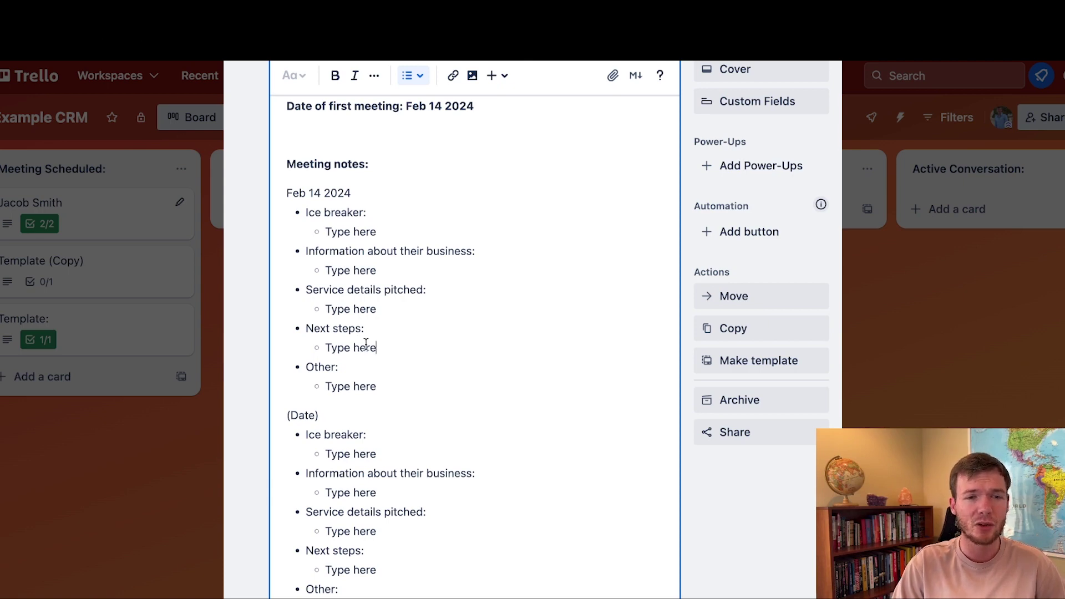
scroll(346, 344, "down", 3)
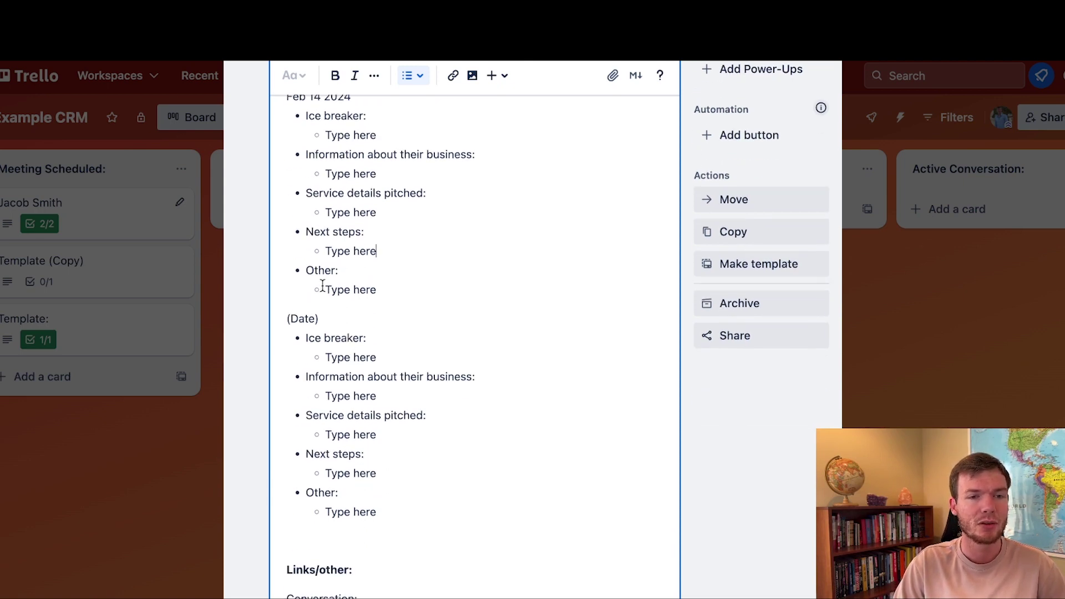
left_click_drag(322, 289, 383, 288)
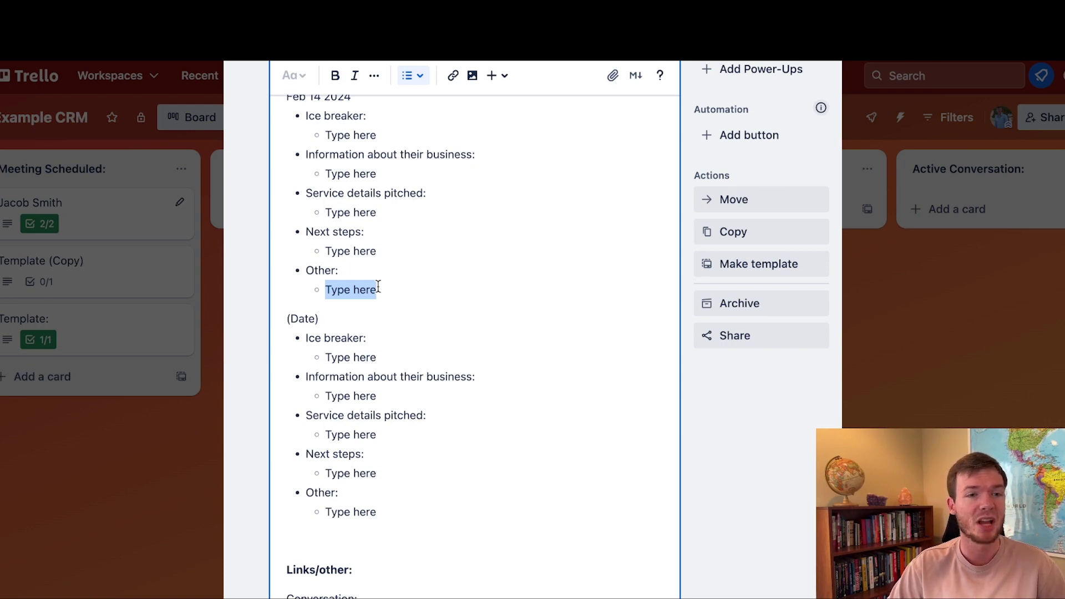
scroll(378, 286, "up", 2)
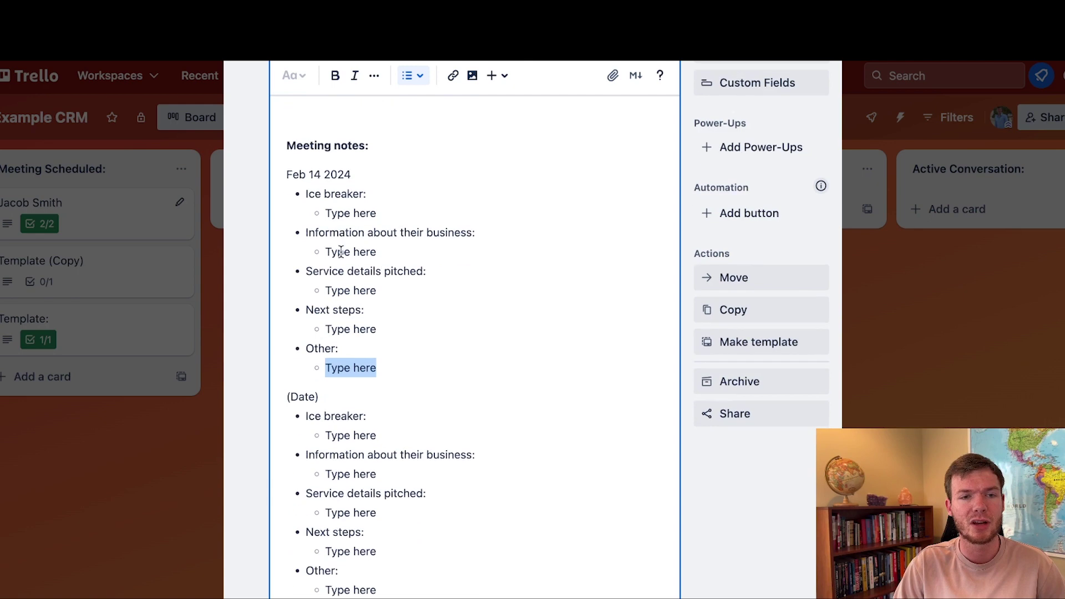
scroll(377, 287, "down", 2)
left_click_drag(299, 320, 433, 506)
scroll(362, 389, "down", 4)
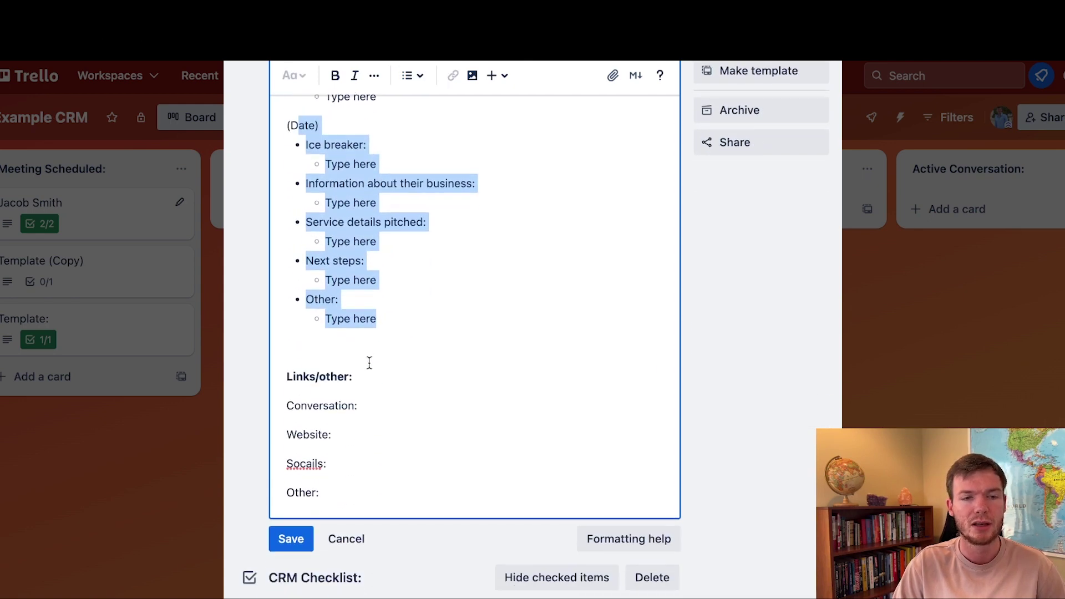
- Correct the misspelled "Socails" to "Socials" under "Links/other:" and save the card's description
right_click(305, 465)
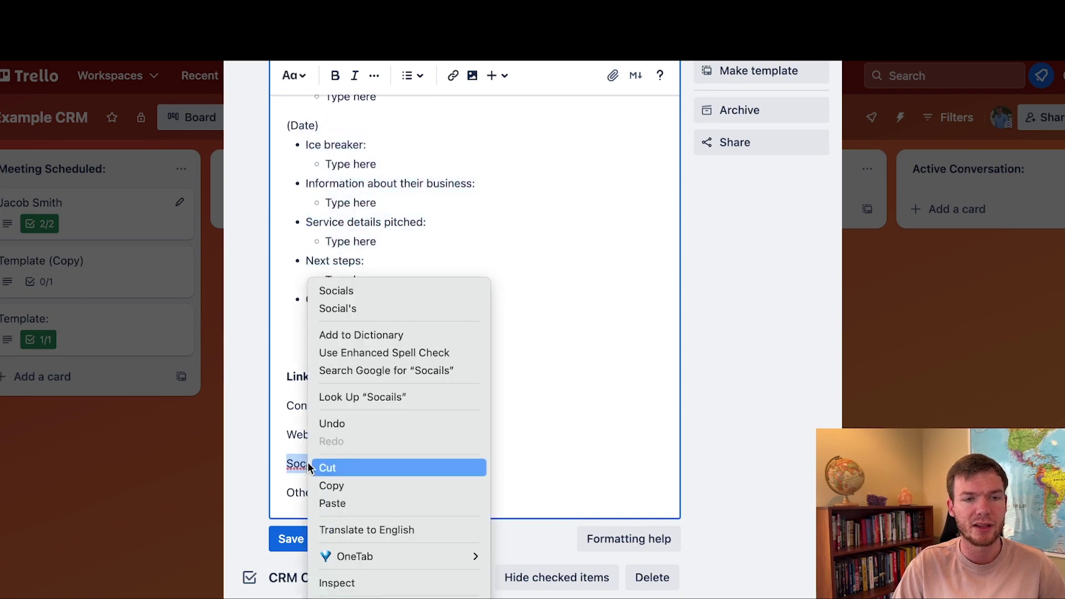
left_click(333, 289)
left_click_drag(302, 406, 370, 406)
left_click(370, 405)
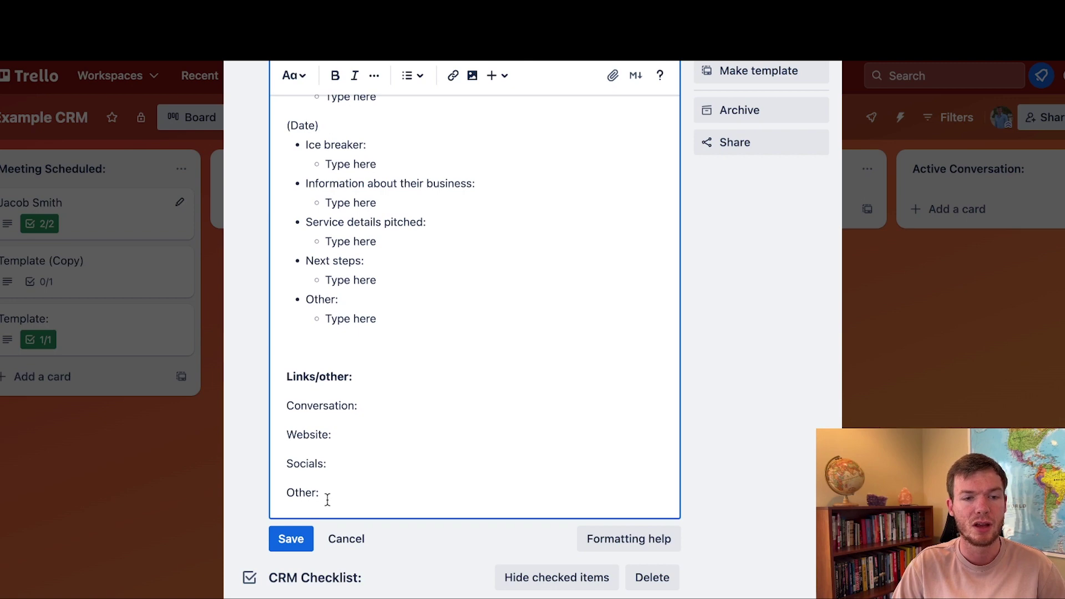
left_click(288, 538)
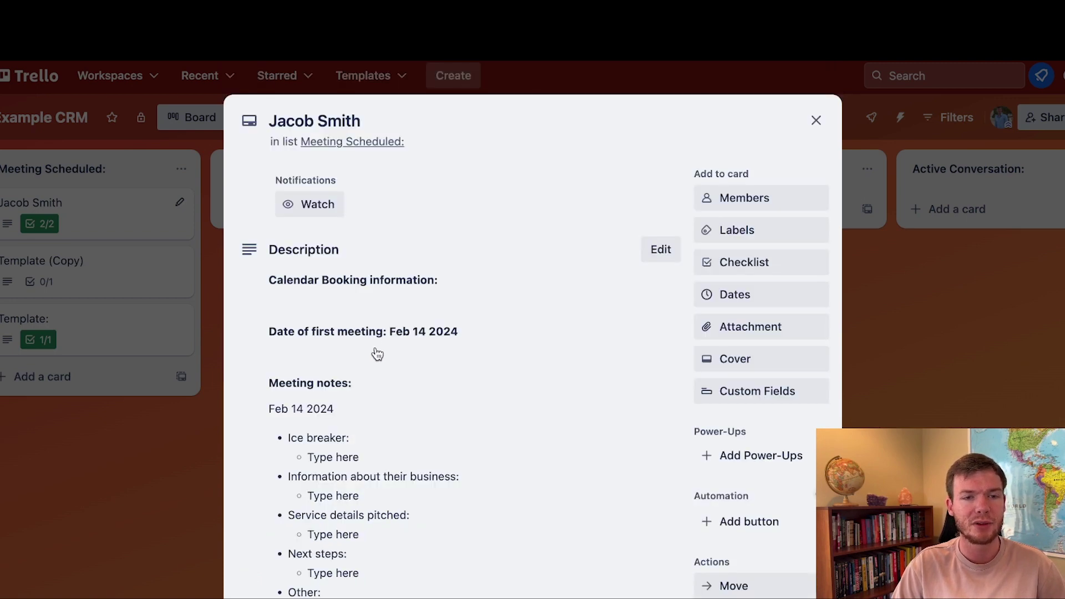
- Set the prospect card's due date to 02/16/2024, save it and close the card
left_click(772, 293)
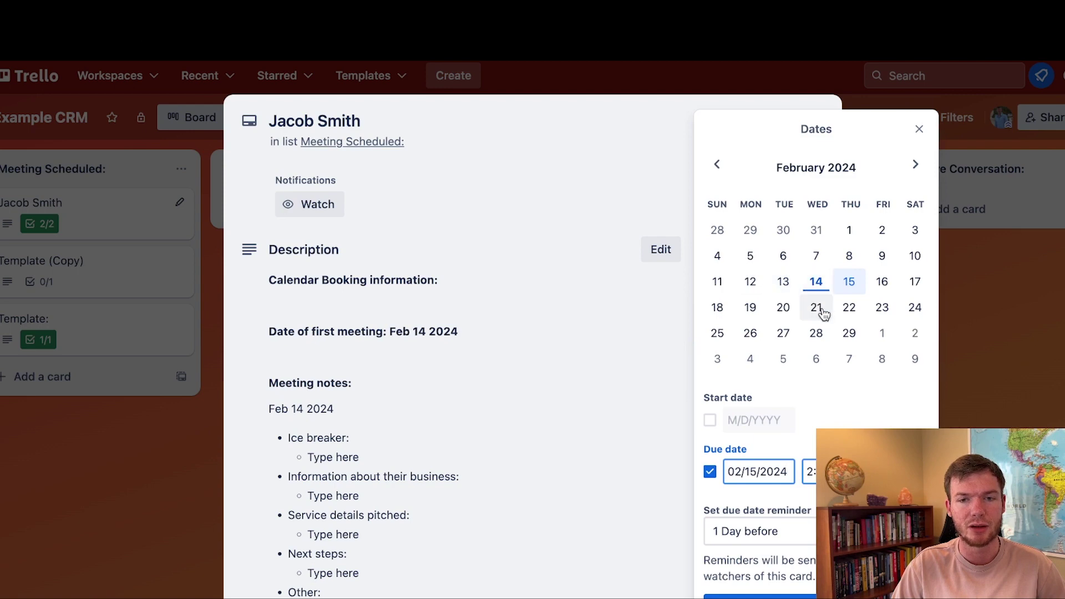
left_click(882, 284)
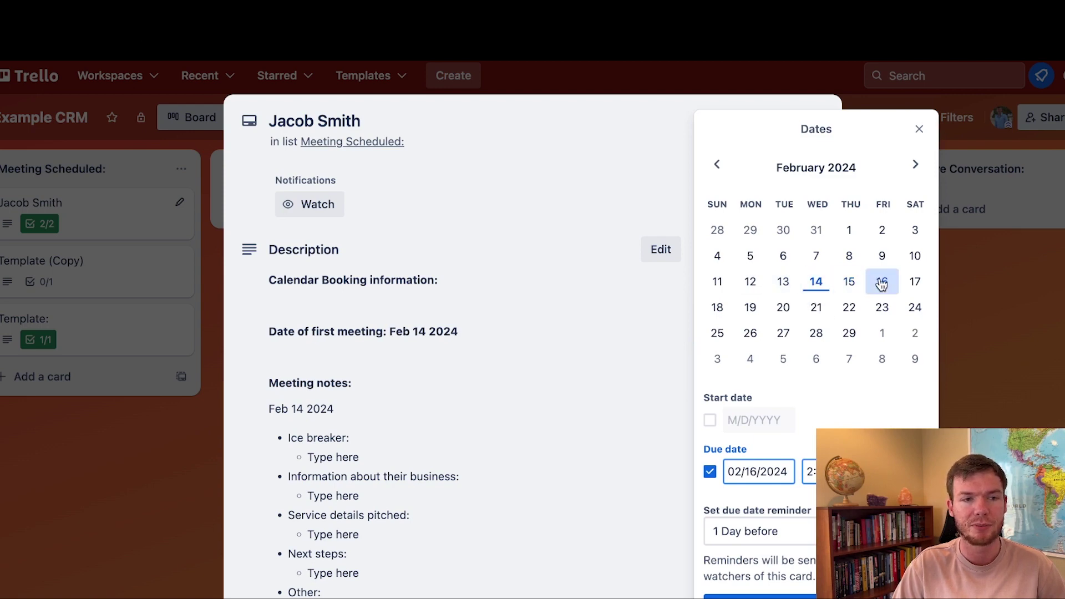
left_click(823, 287)
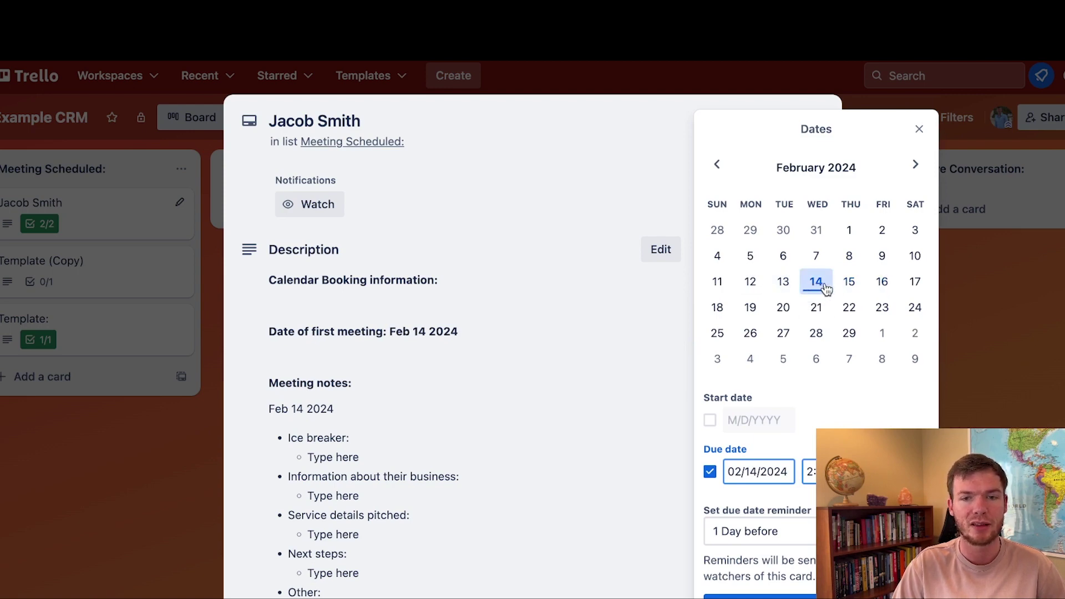
left_click(882, 283)
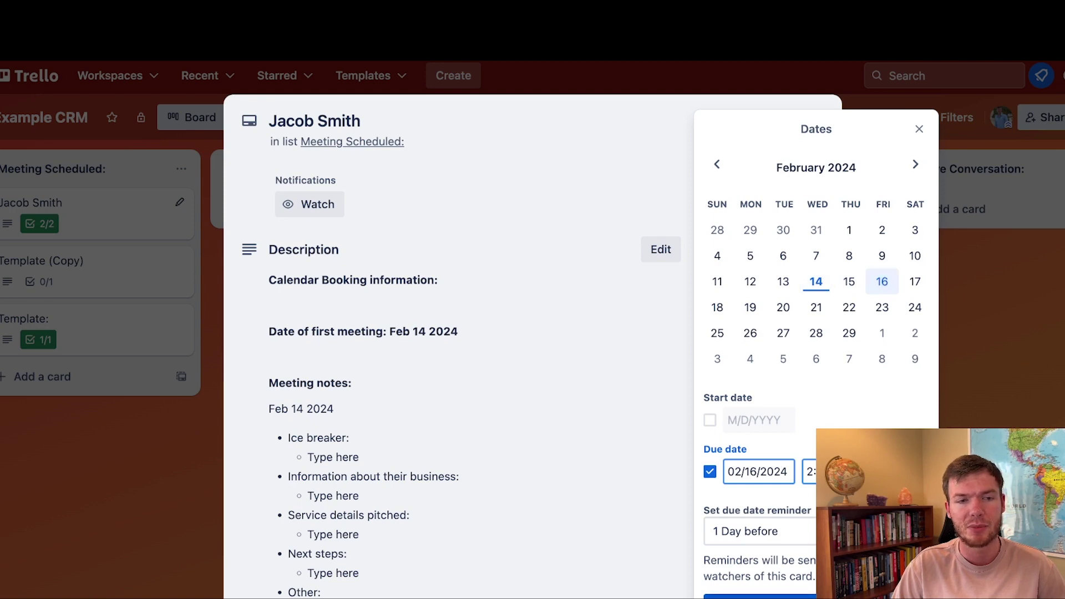
left_click(759, 596)
left_click(209, 399)
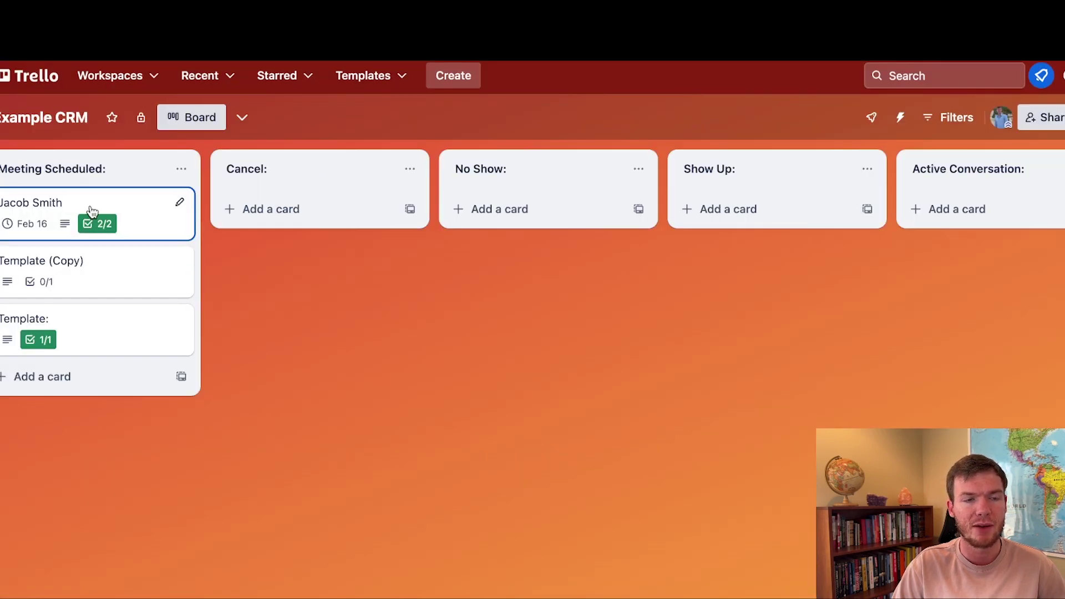
- Move the prospect's card from the "Meeting Scheduled:" list to "Cancel:" and from there to "Active Conversation:"
left_click_drag(92, 211, 323, 202)
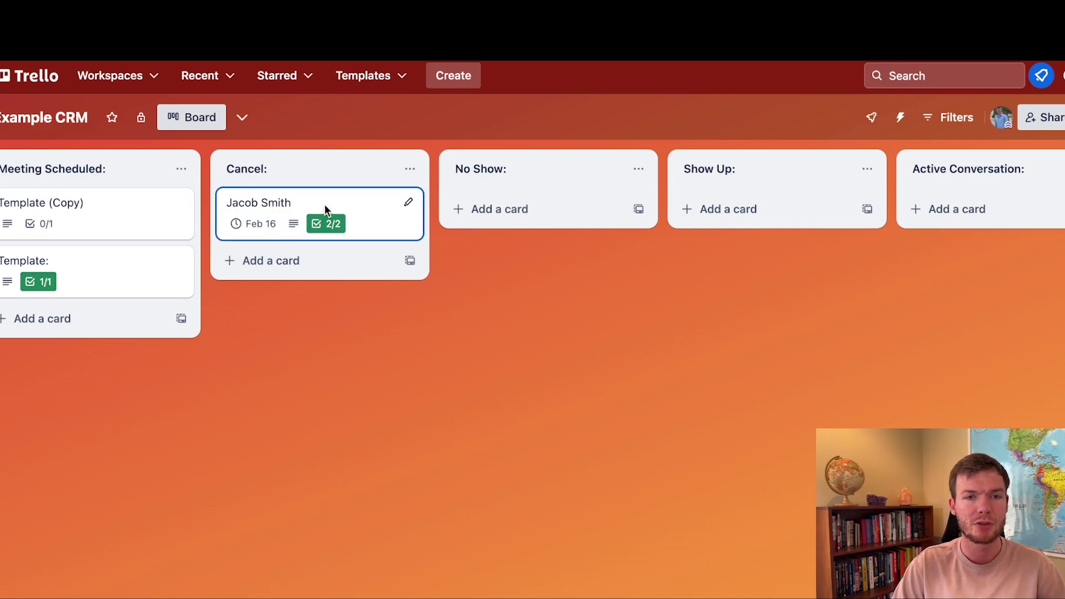
left_click_drag(326, 206, 915, 227)
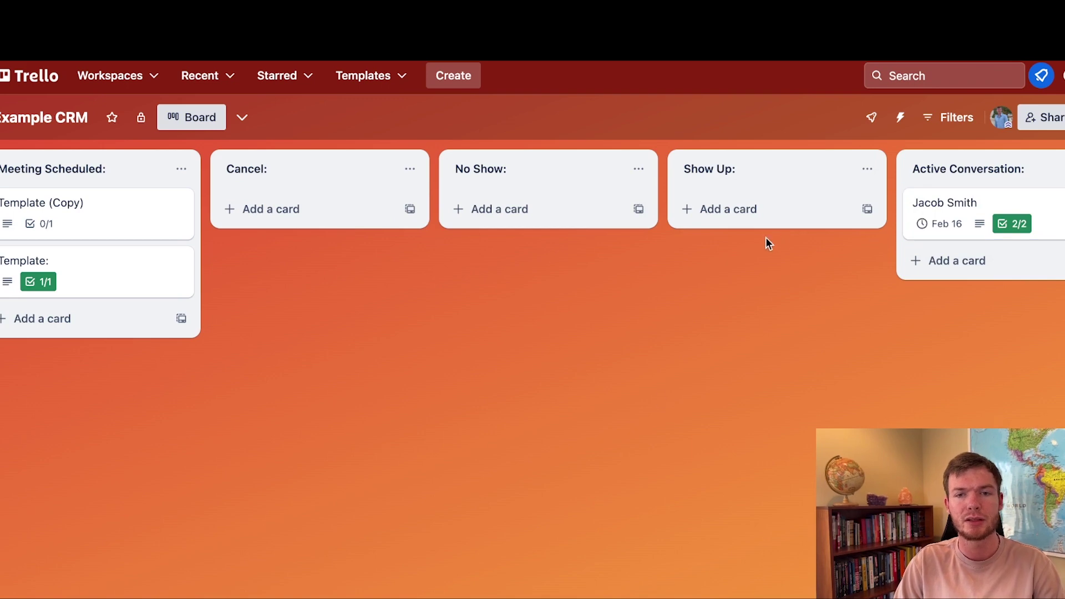
- Move the prospect's card from "Active Conversation:" to the "Proposal delivered" list
scroll(529, 214, "right", 15)
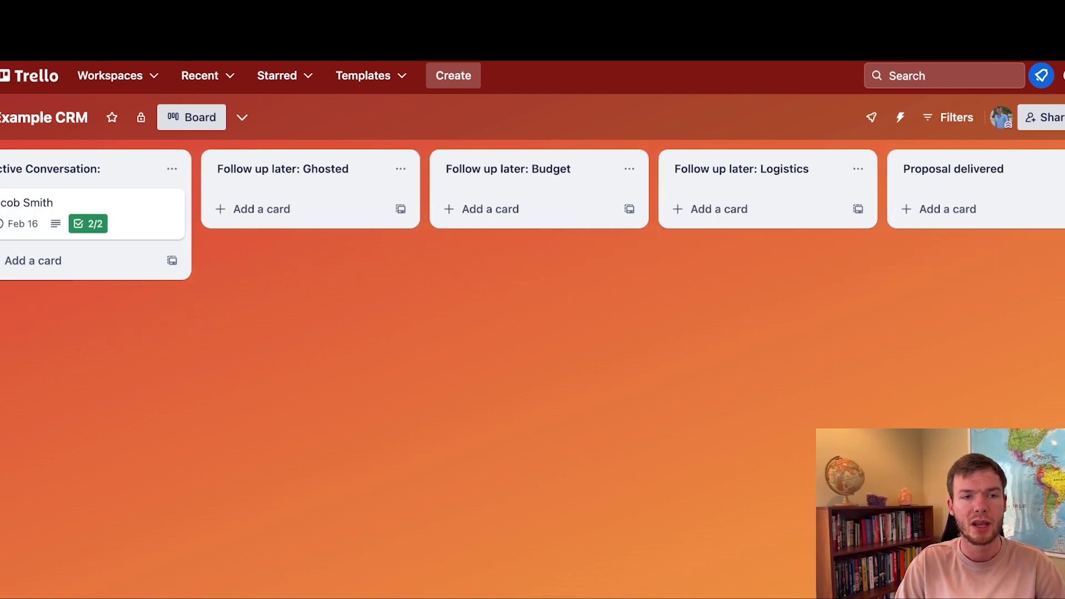
left_click_drag(115, 235, 926, 189)
scroll(786, 275, "right", 9)
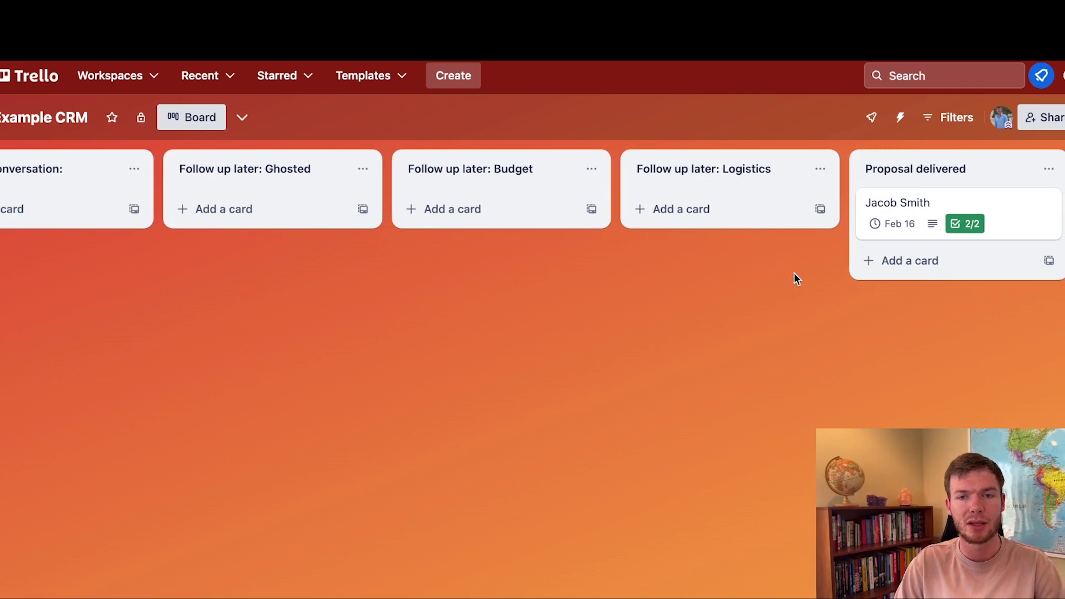
- Move the prospect's card from "Proposal delivered" to the "Won (Paid):" list
scroll(633, 247, "right", 2)
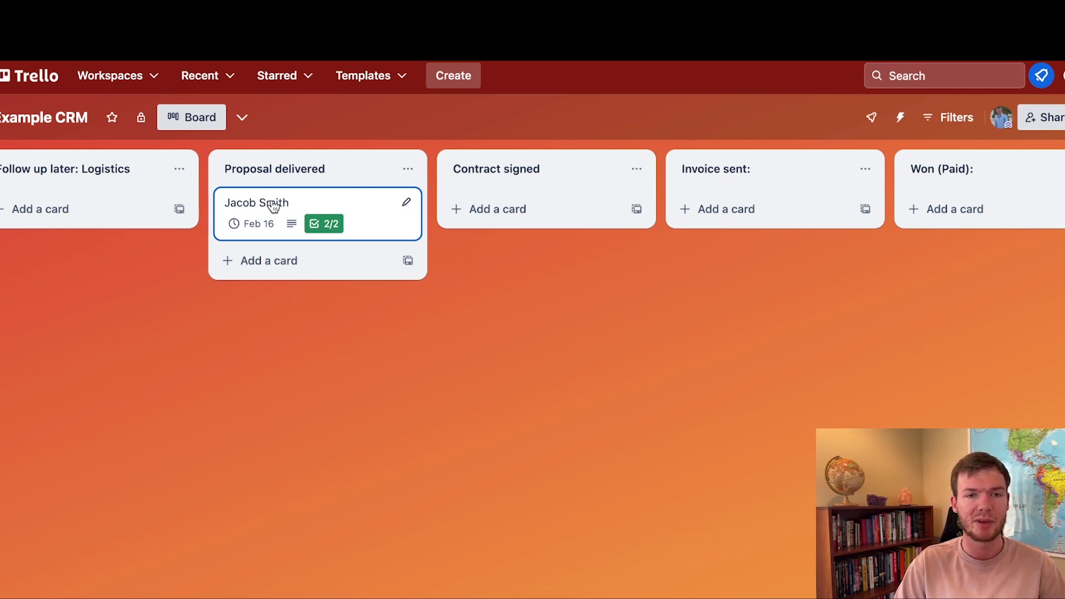
left_click_drag(275, 205, 904, 185)
scroll(857, 267, "right", 5)
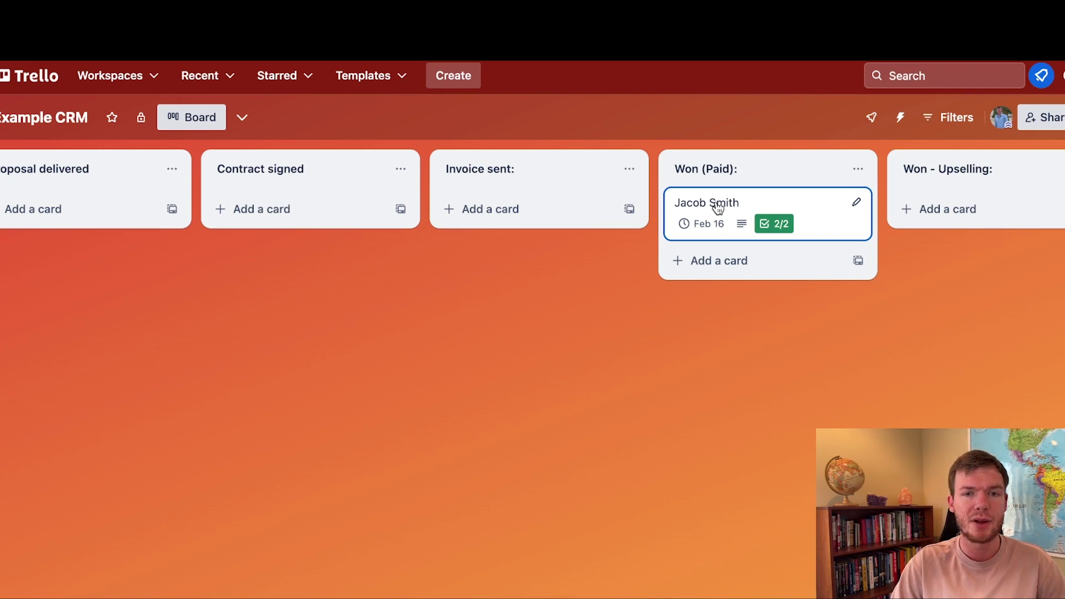
- Open the prospect's card in "Won (Paid):" and look through its meeting notes, links and CRM Checklist
left_click(713, 227)
scroll(466, 288, "down", 10)
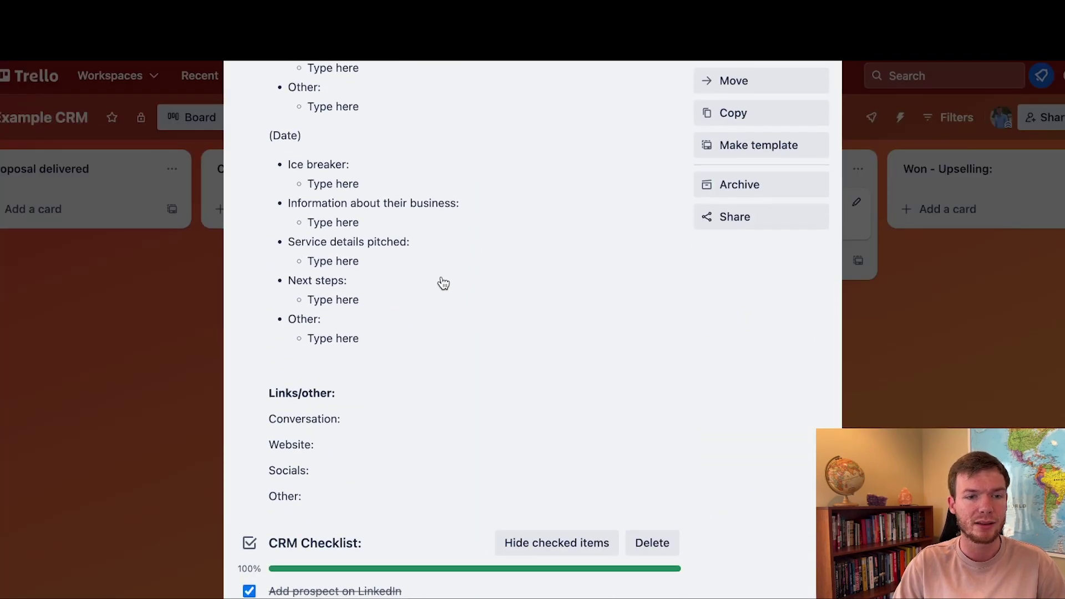